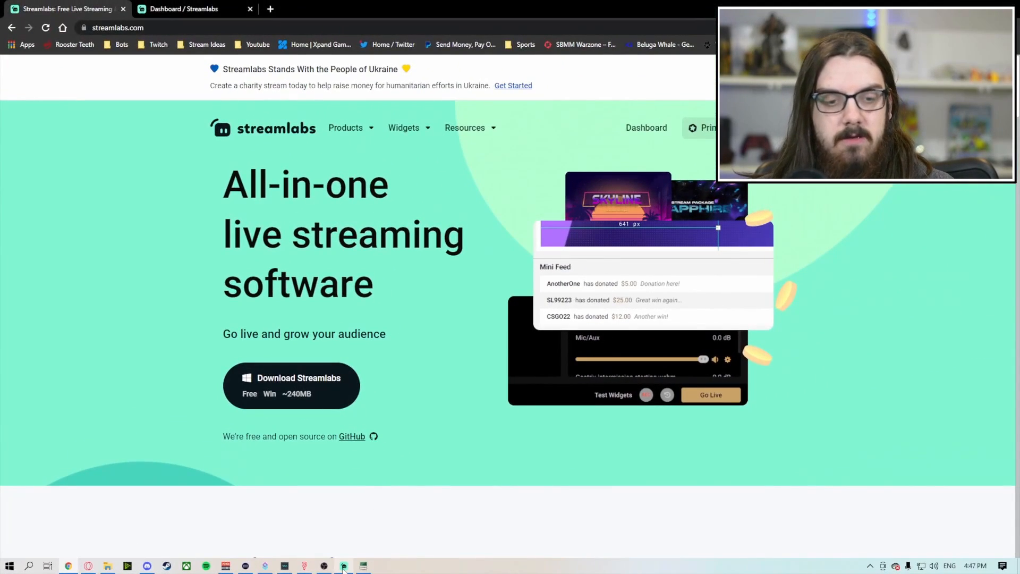
Step: Switch to Streamlabs Desktop and open the stream destination settings
left_click(344, 565)
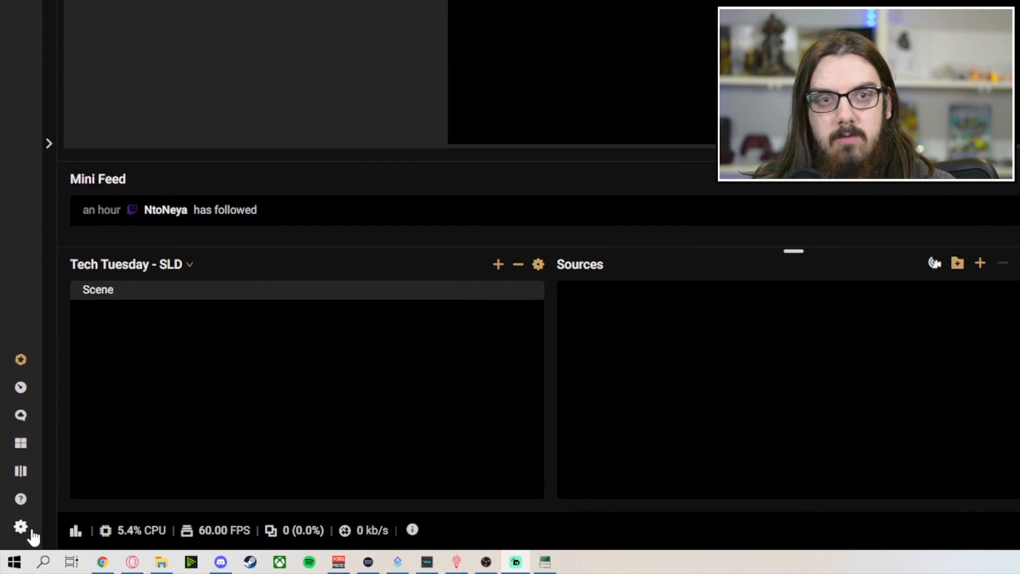
left_click(22, 528)
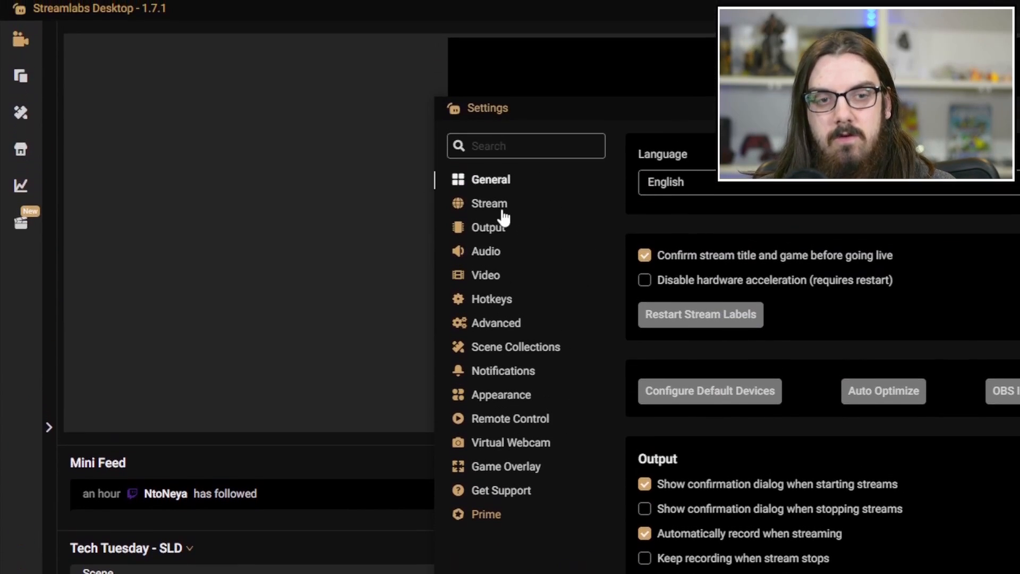
left_click(500, 211)
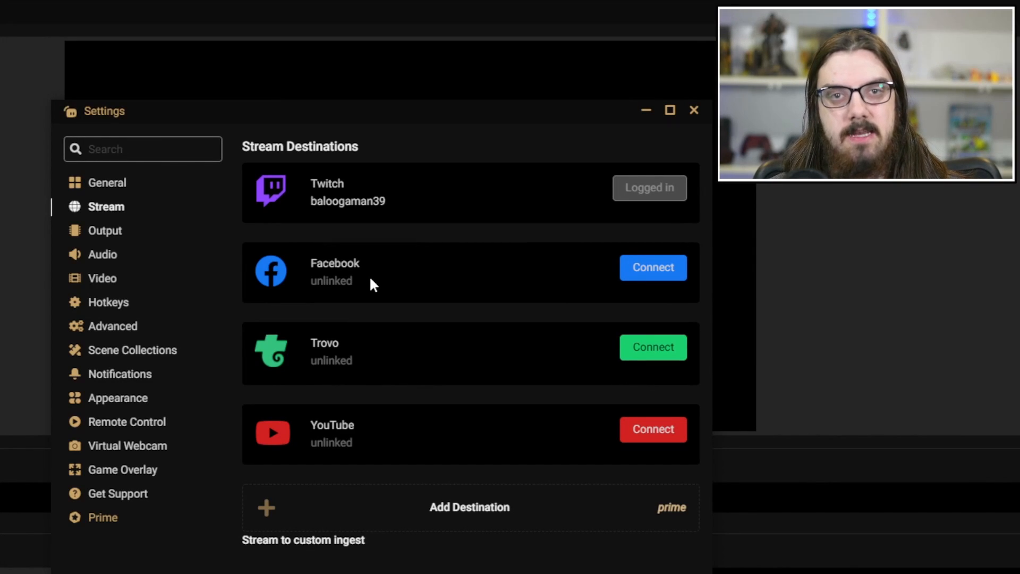
Step: Review the streaming output settings, including the available encoder options, without changing the encoder
left_click(120, 233)
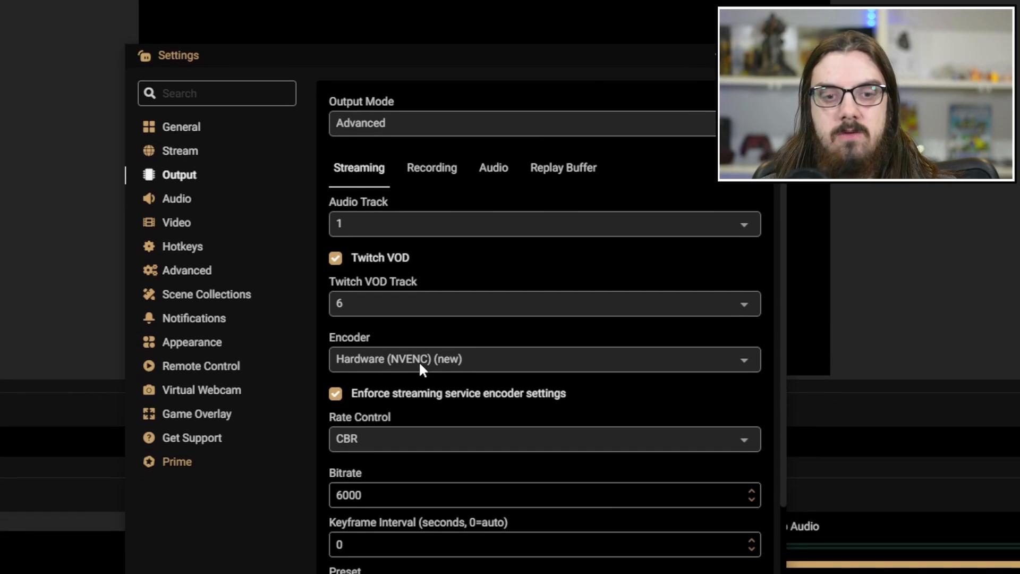
left_click(444, 366)
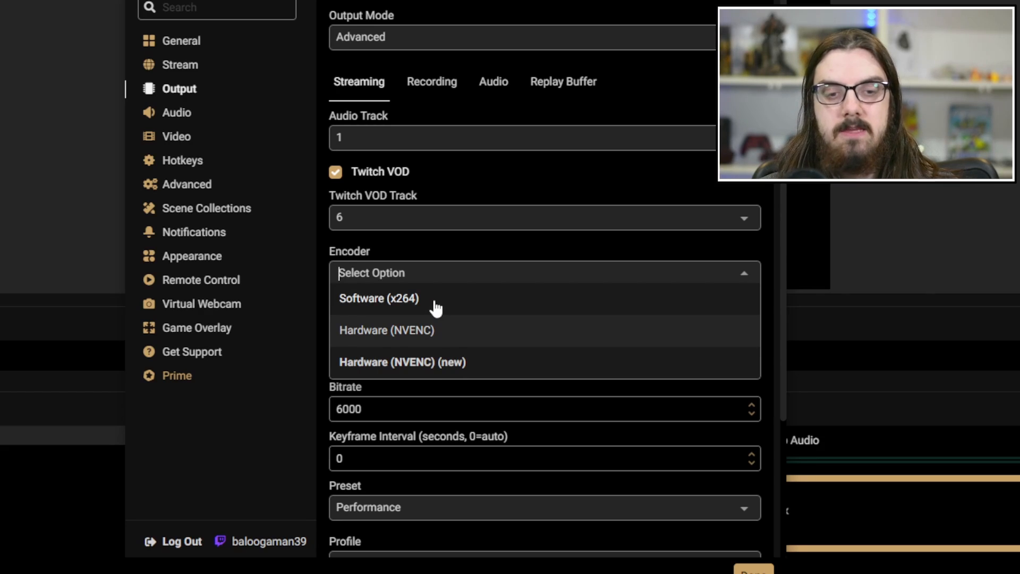
left_click(726, 273)
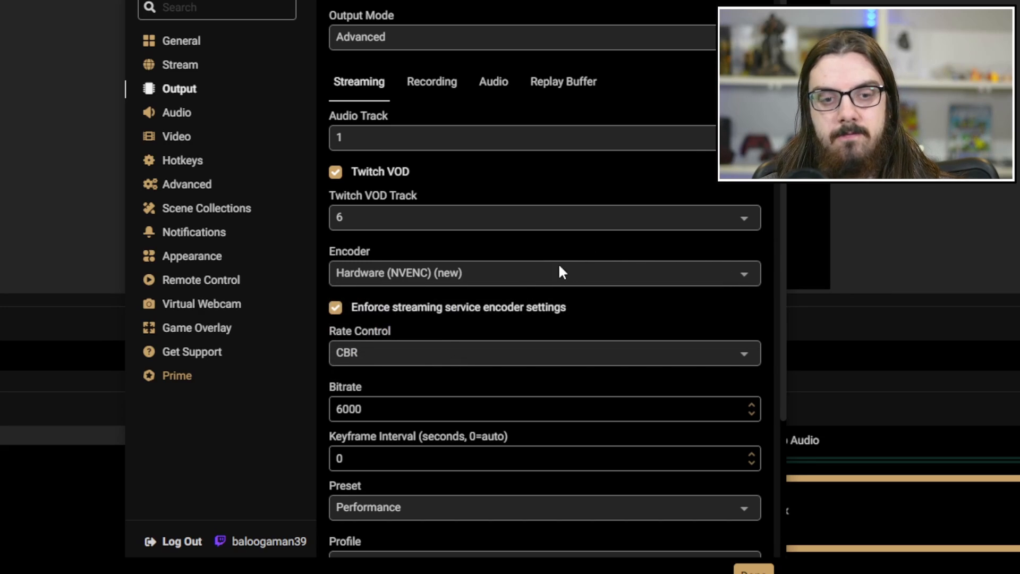
scroll(560, 271, "down", 1)
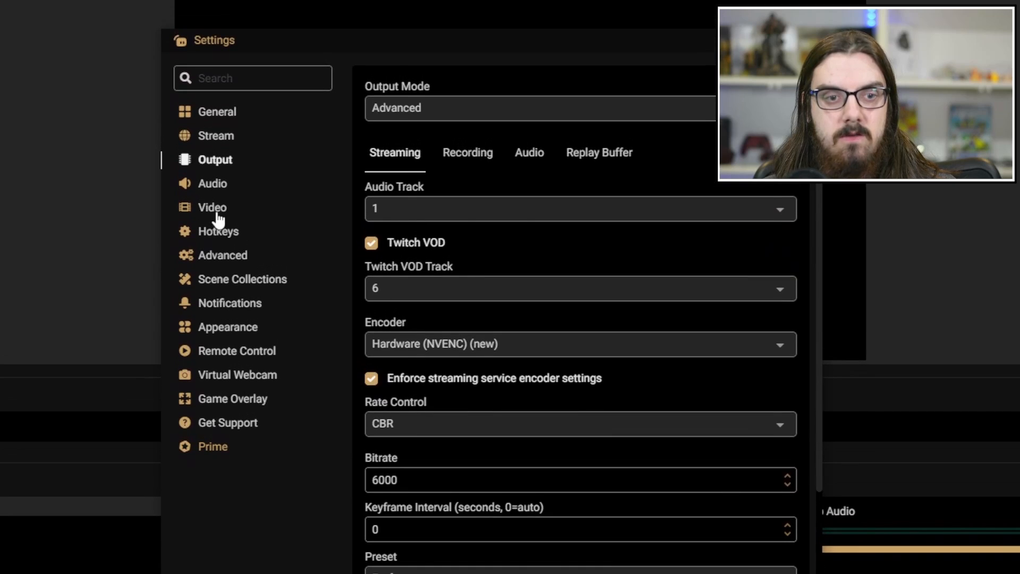
Step: In the video settings, set the output (scaled) resolution to 1280x720 and the common FPS value to 60
left_click(217, 212)
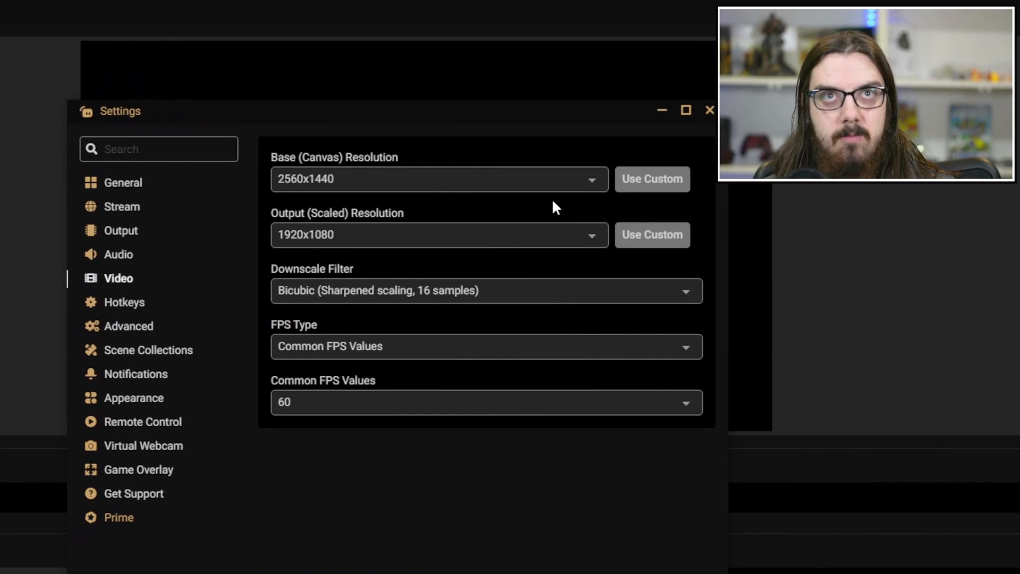
left_click(517, 239)
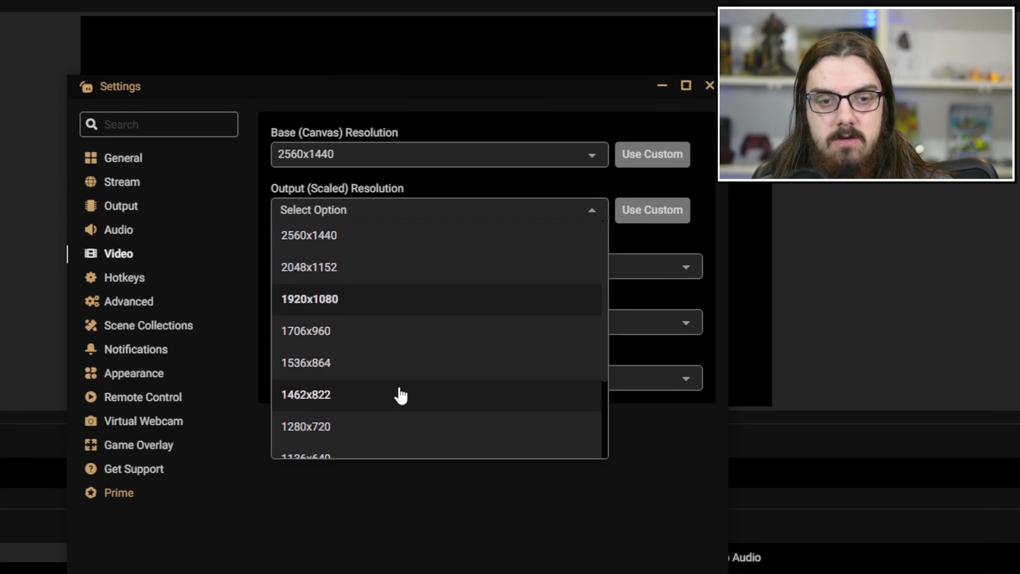
scroll(396, 389, "down", 2)
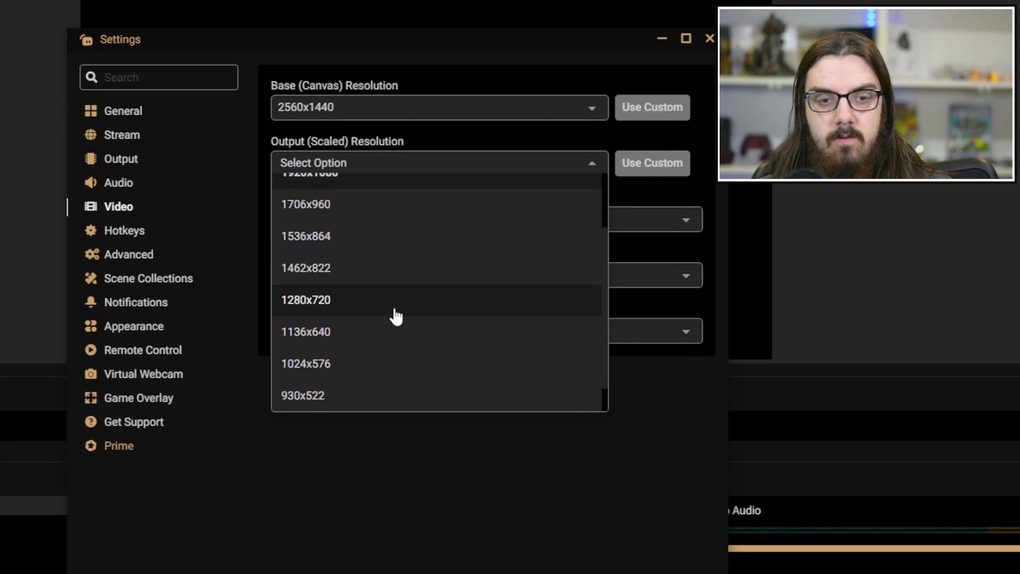
left_click(395, 316)
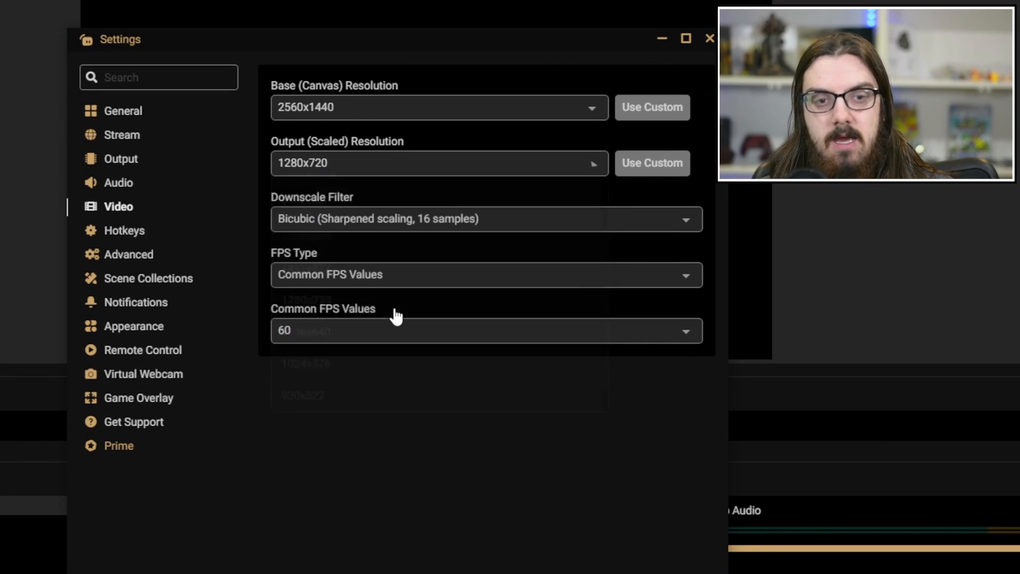
left_click(392, 335)
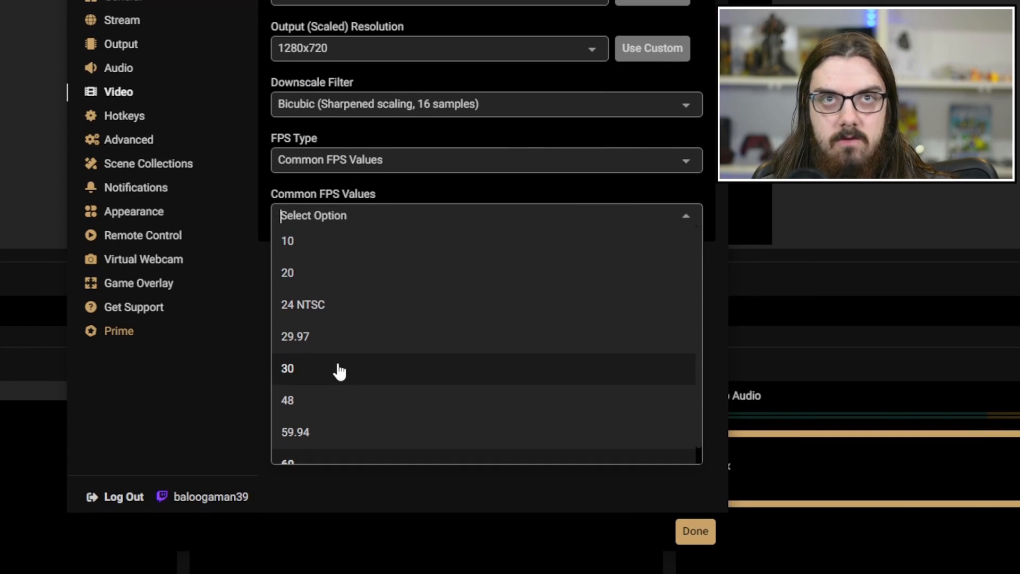
scroll(337, 398, "down", 1)
left_click(333, 449)
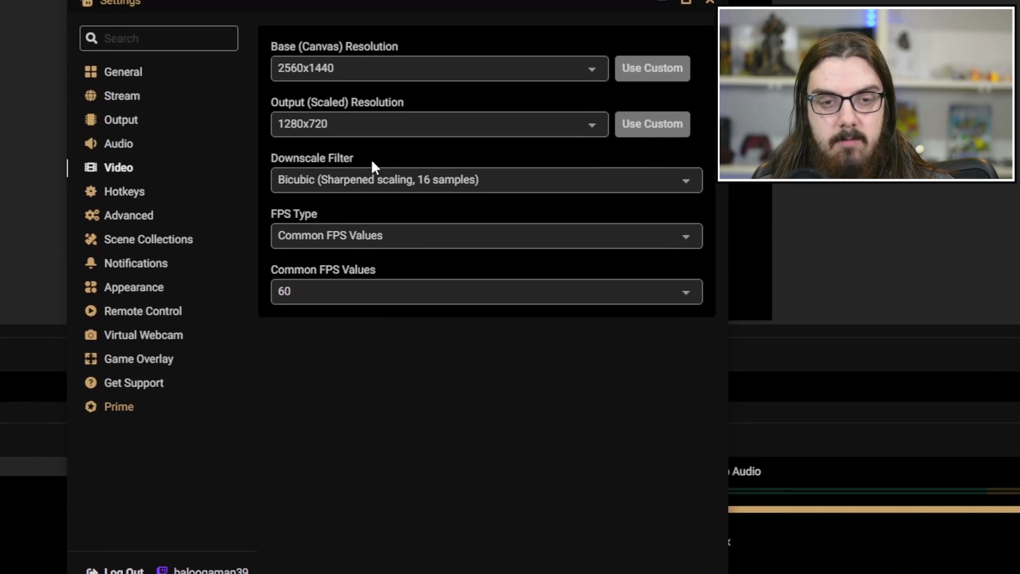
Step: Set the output (scaled) resolution to 1920x1080 in the video settings
left_click(581, 212)
scroll(414, 285, "up", 2)
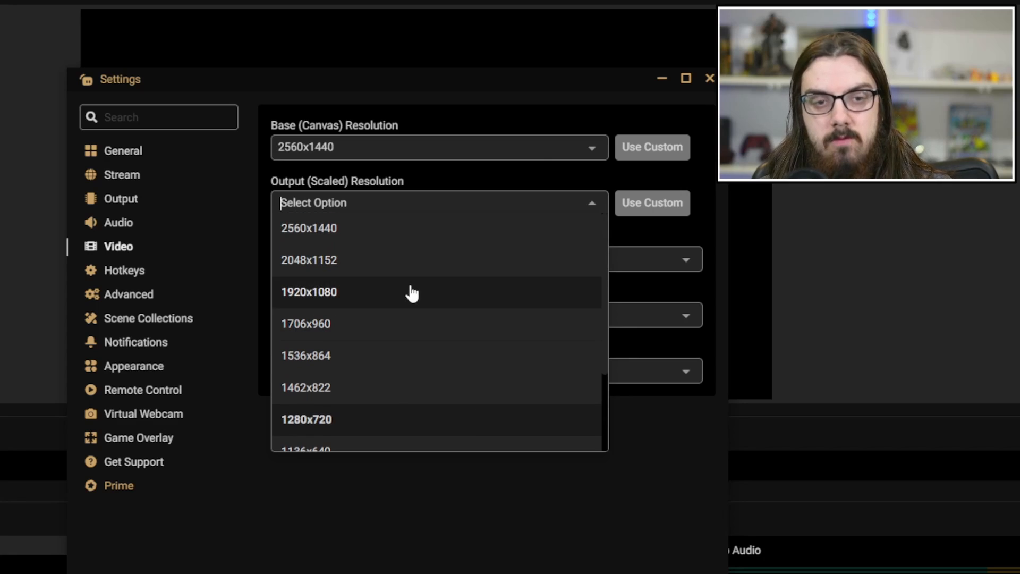
left_click(392, 293)
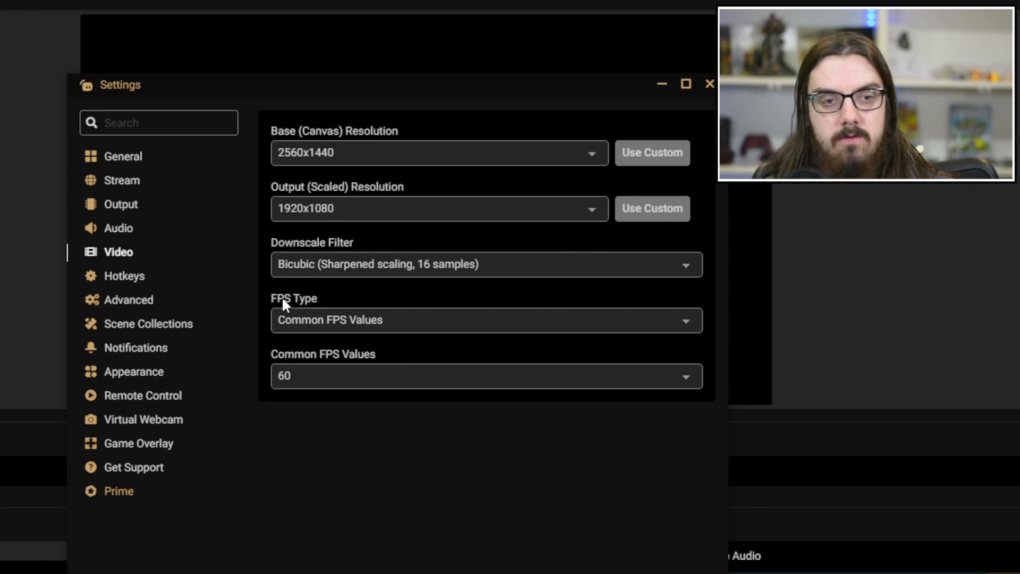
Step: Look through the hotkey, advanced and remote control settings, and close the settings window
left_click(139, 279)
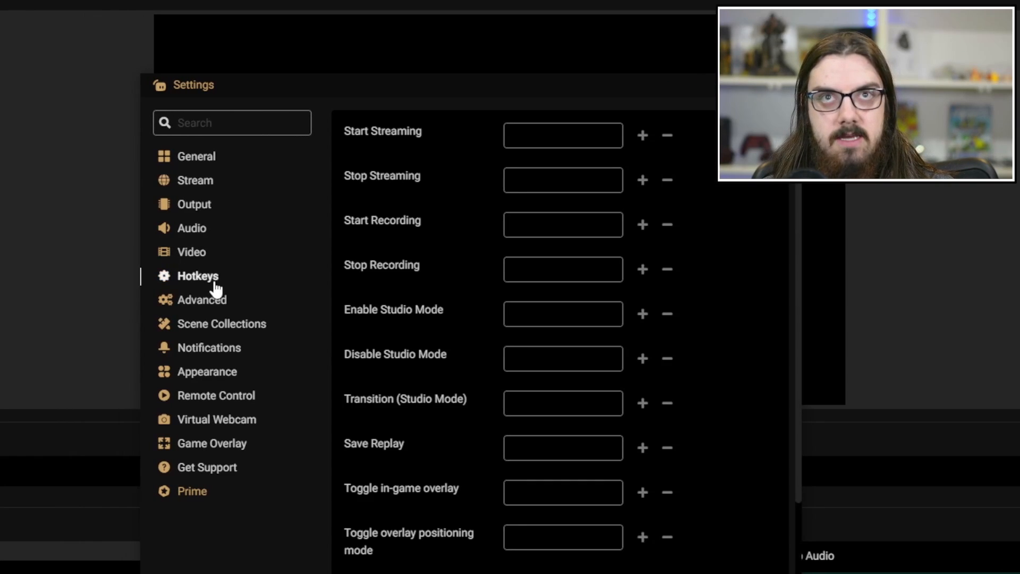
left_click(213, 307)
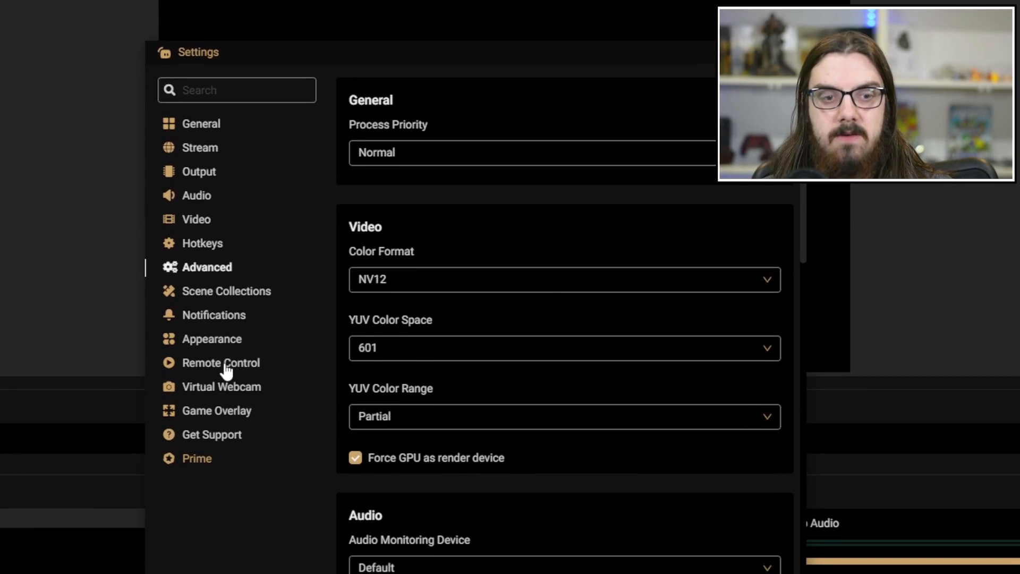
left_click(228, 364)
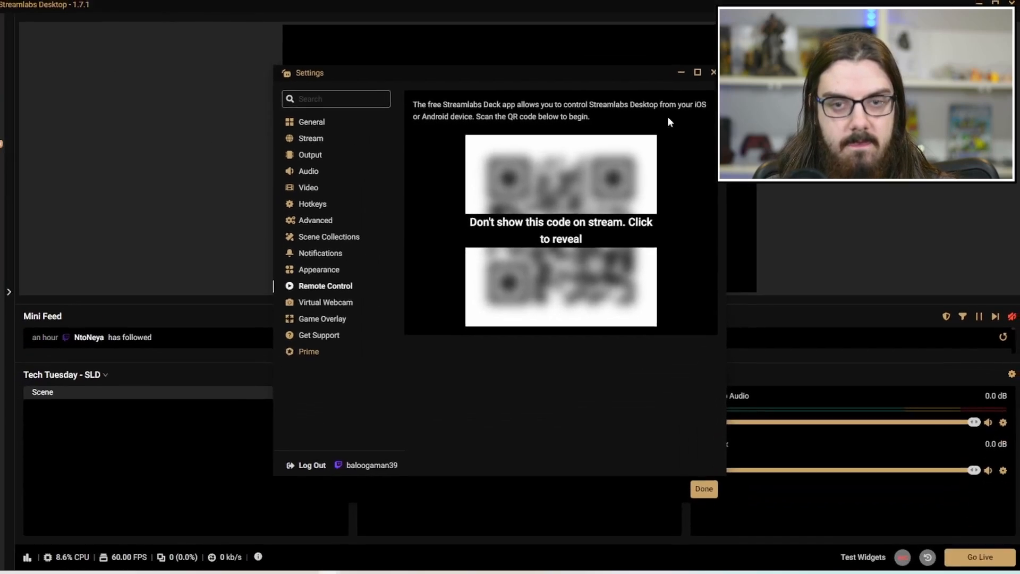
left_click(718, 74)
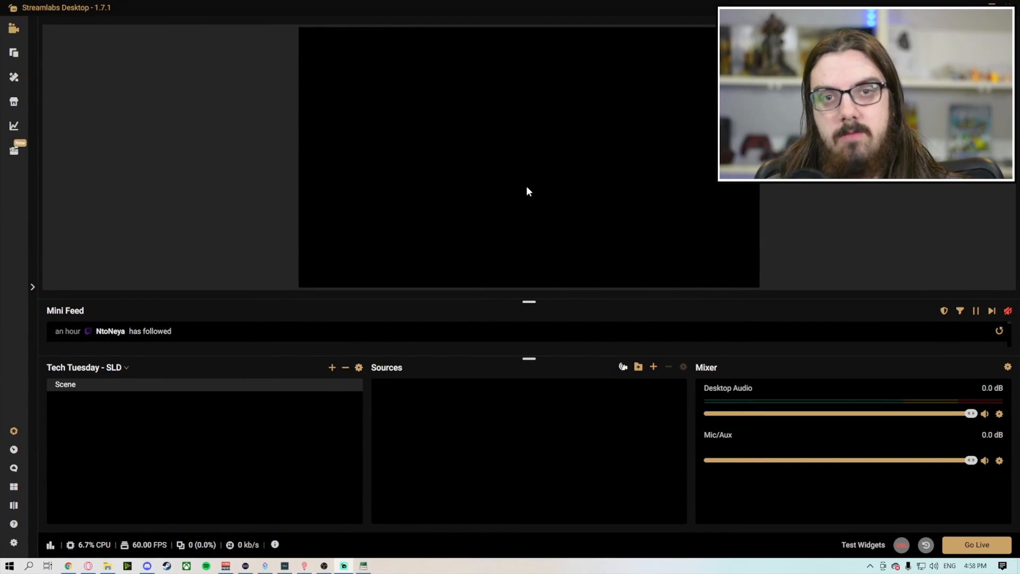
Step: Bring up the naming prompt for a new scene and dismiss it without adding one
left_click(332, 367)
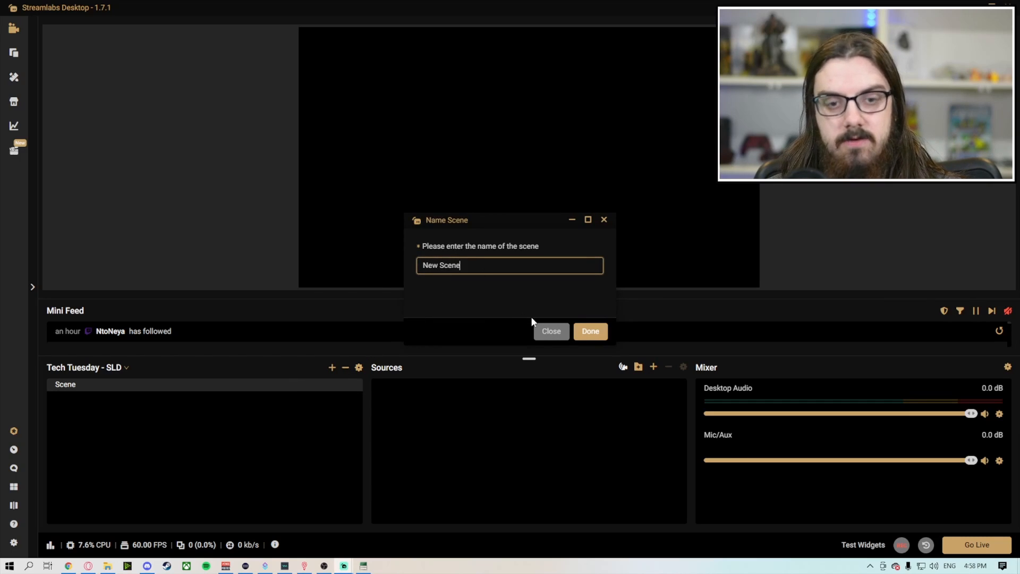
left_click(539, 330)
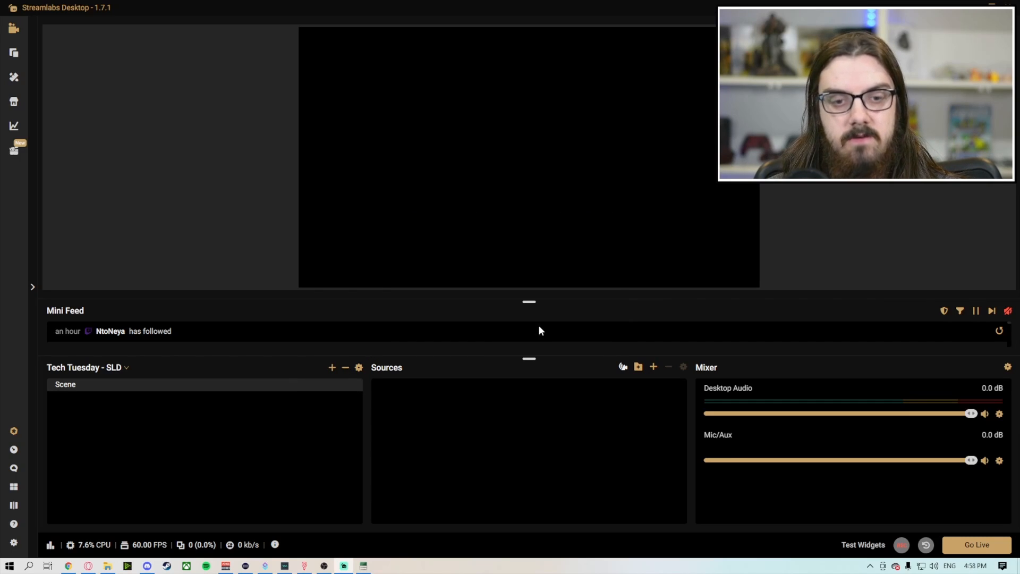
Step: Add an Audio Input Capture source named "MIic" to the scene
left_click(654, 366)
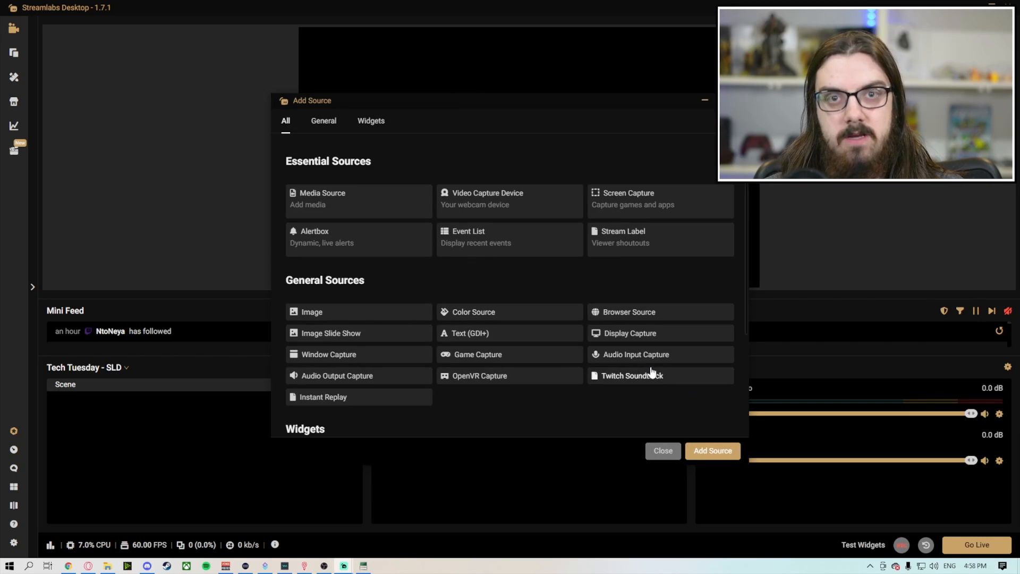
left_click(624, 356)
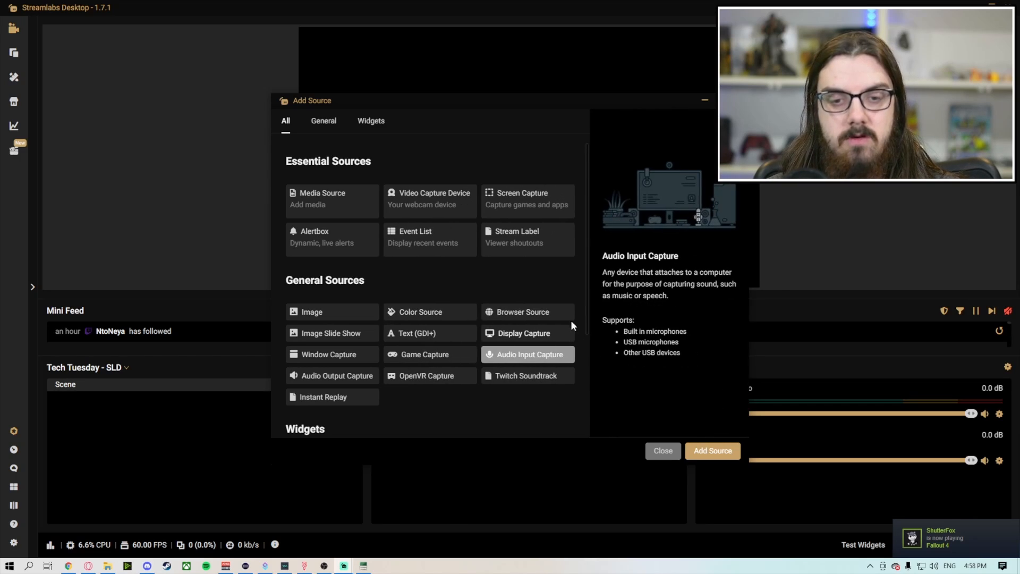
left_click(713, 450)
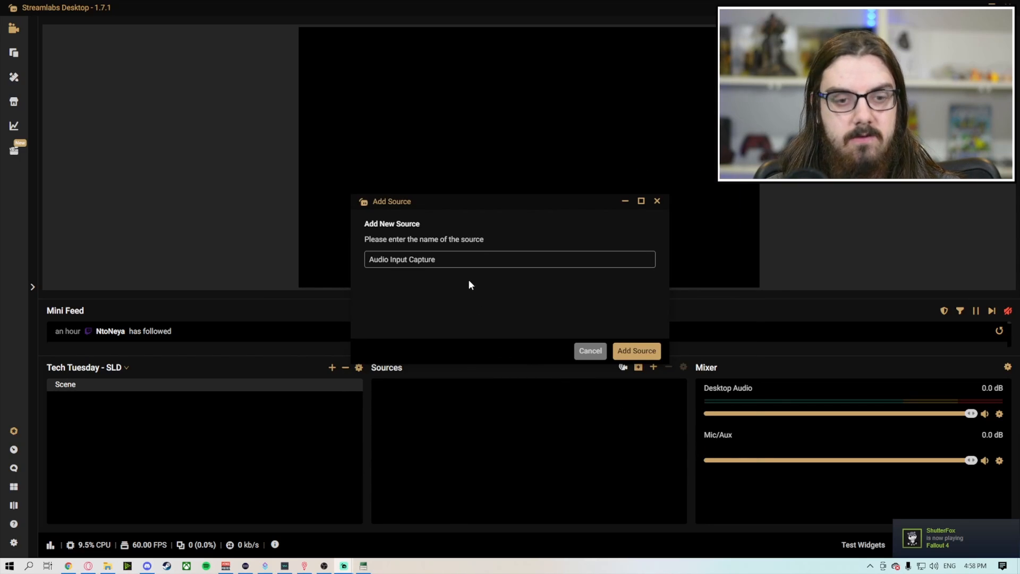
key("ctrl+a")
type("MIc")
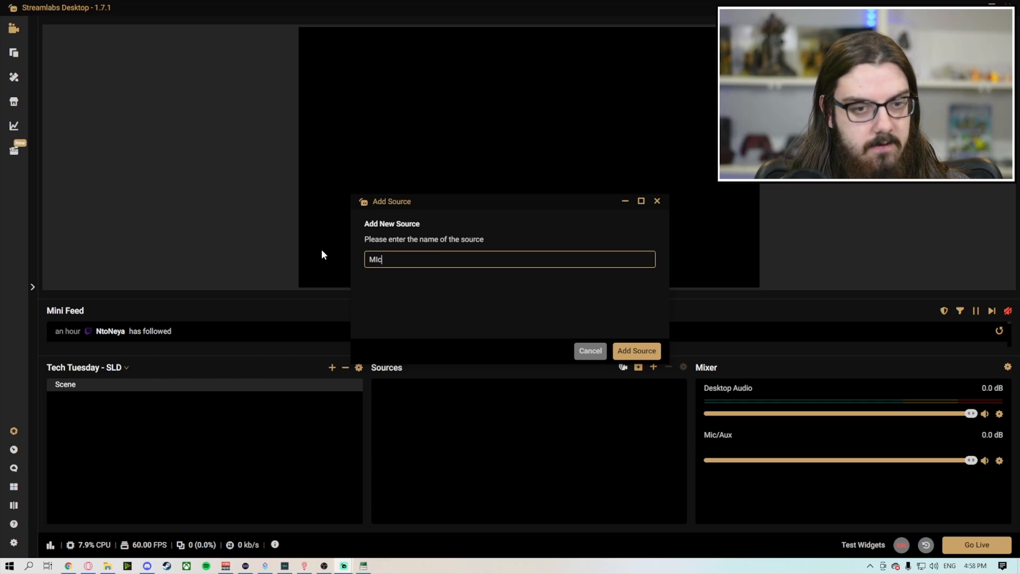
key("BackSpace")
type("ic")
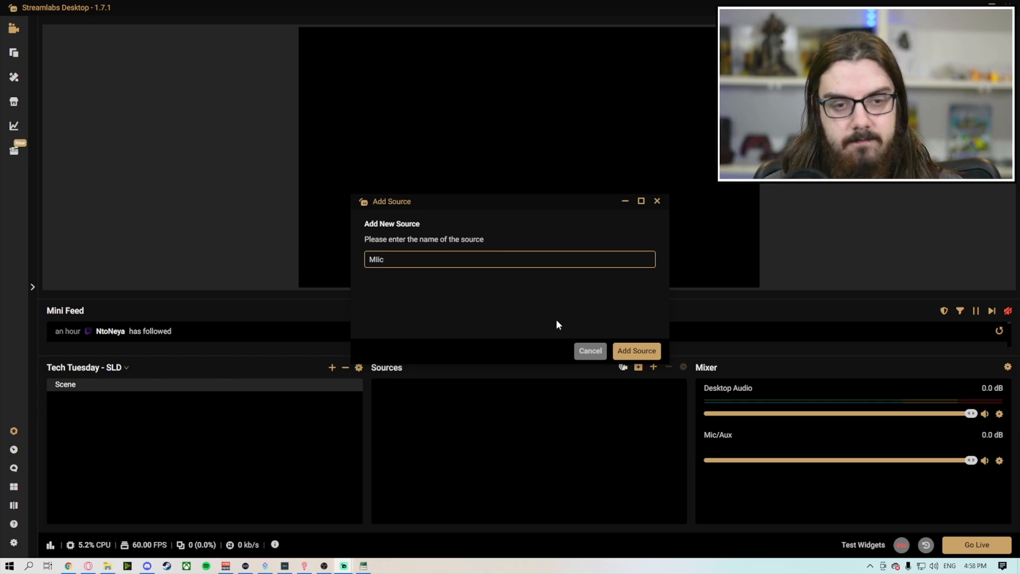
left_click(643, 350)
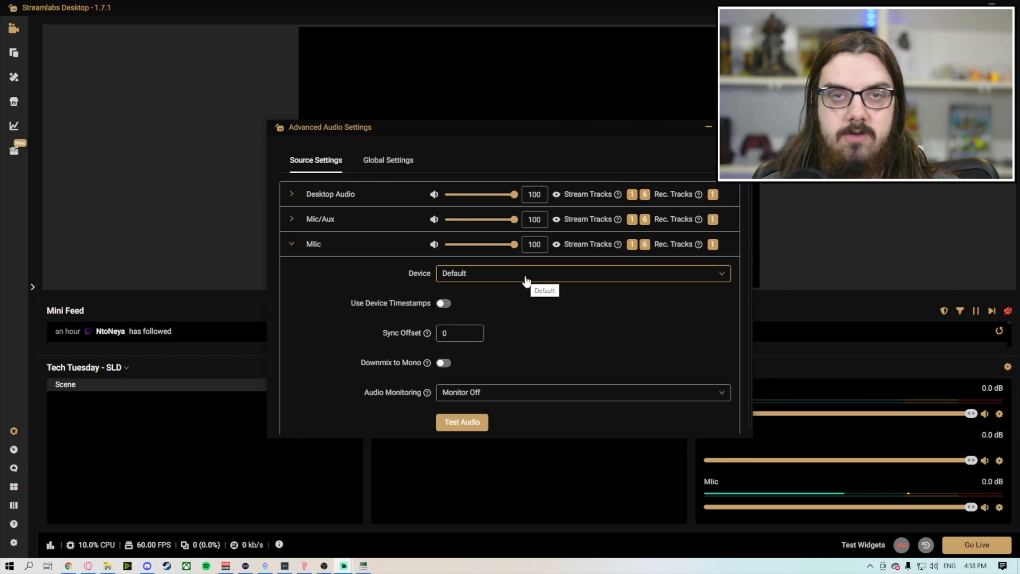
Step: Set the microphone source's device to Microphone (Voicemod Virtual Audio Device (WDM)), enable Downmix to Mono, and close the audio settings
left_click(525, 280)
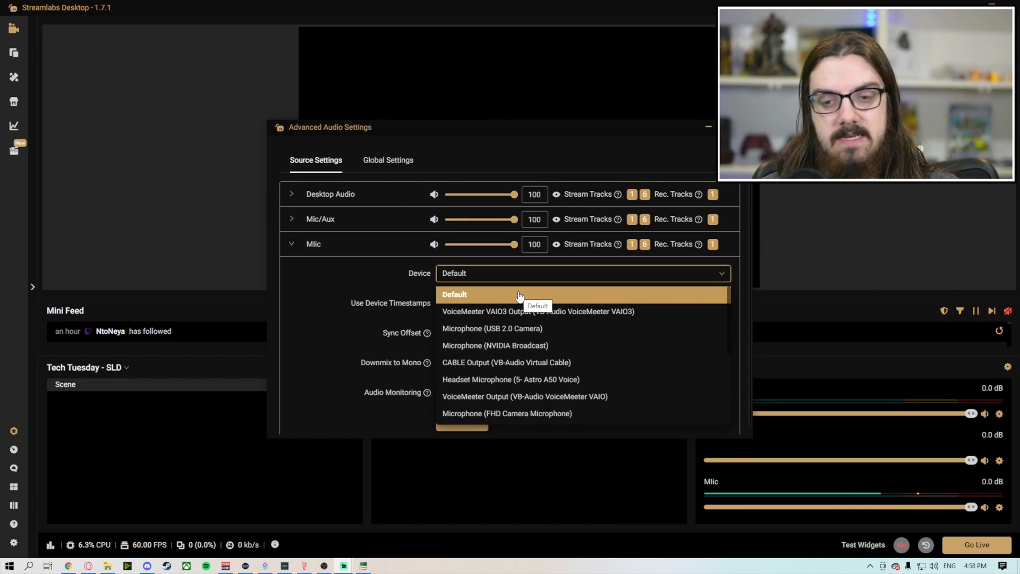
scroll(519, 296, "down", 2)
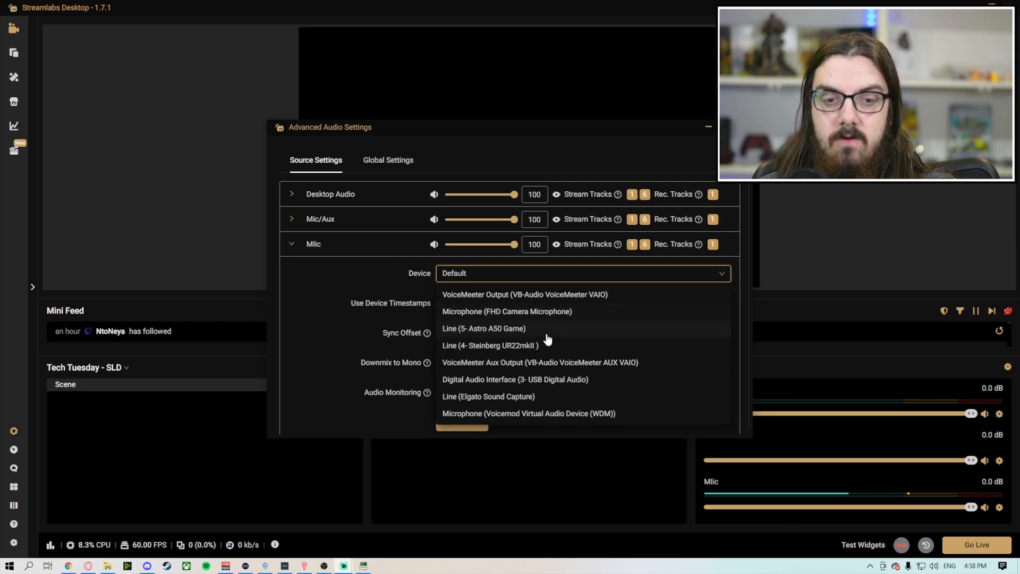
left_click(547, 414)
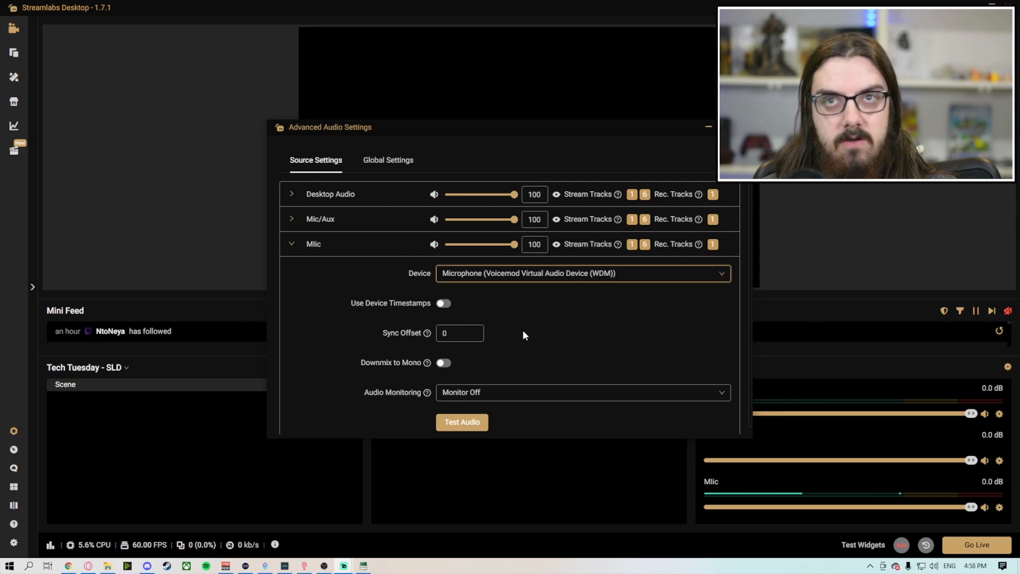
left_click(446, 363)
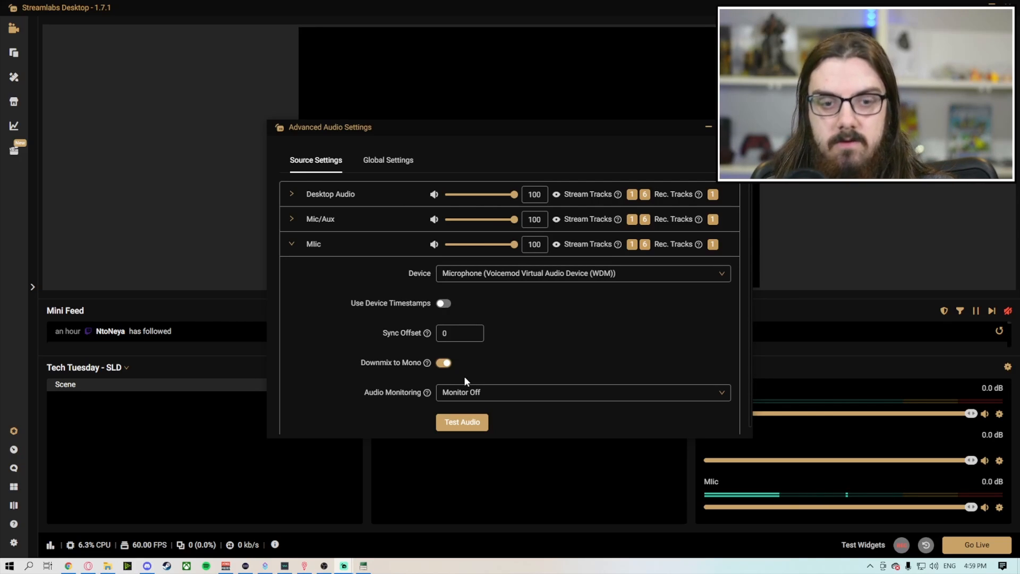
scroll(512, 365, "down", 1)
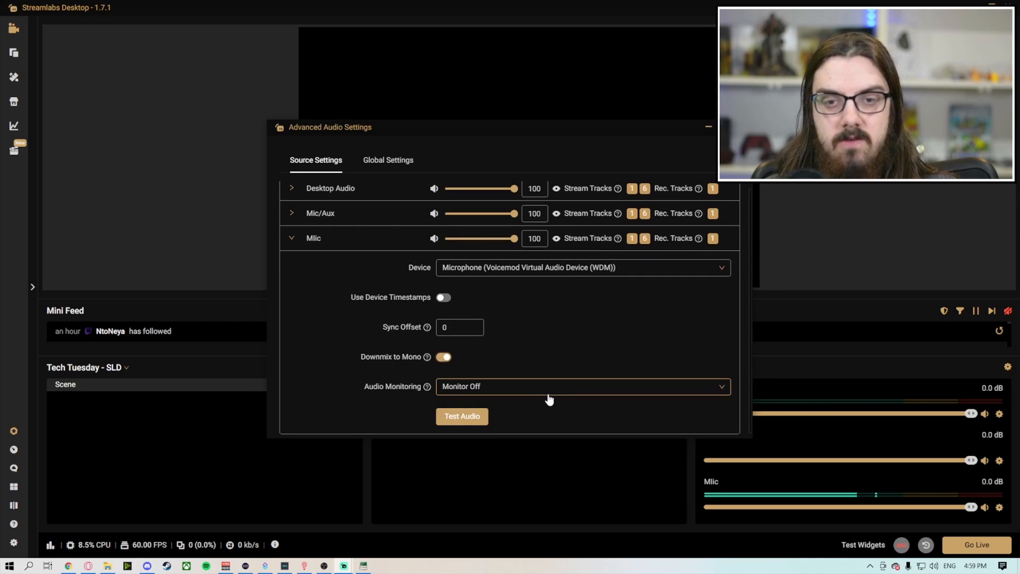
scroll(627, 310, "up", 1)
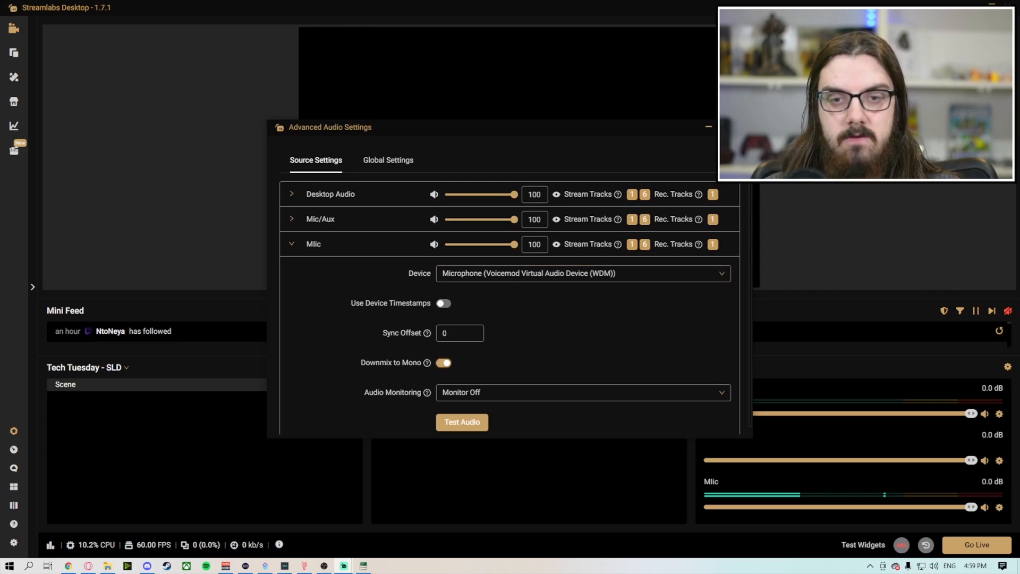
left_click(741, 127)
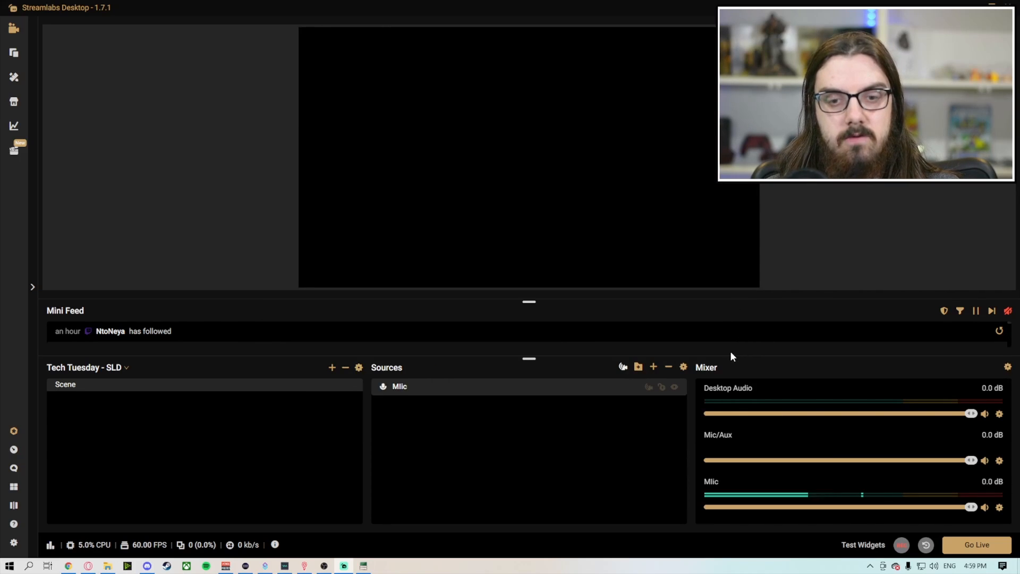
Step: Look through the available source types and add a Follower Goal widget to the scene under its default name
left_click(653, 367)
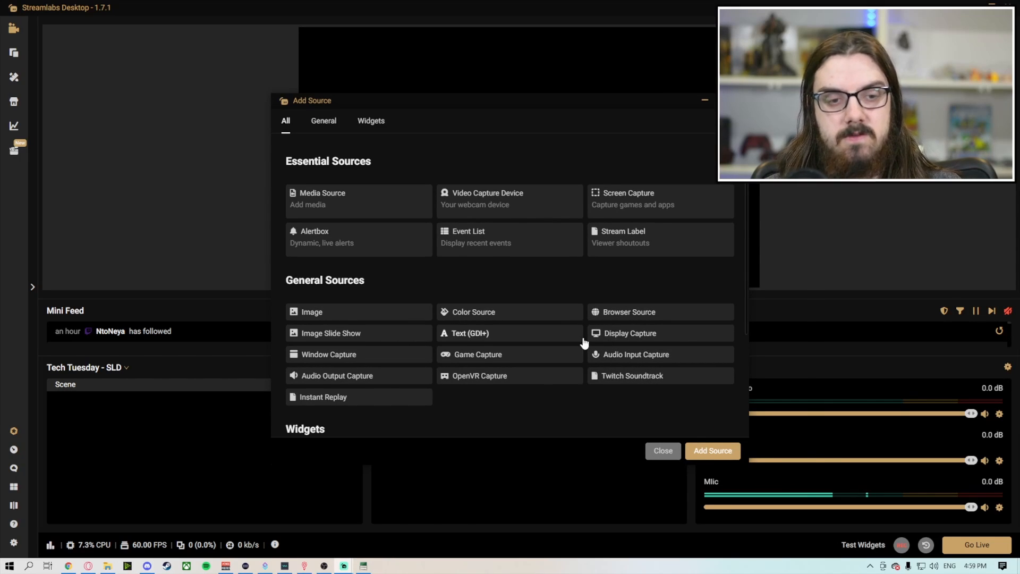
scroll(563, 324, "down", 1)
scroll(557, 317, "up", 1)
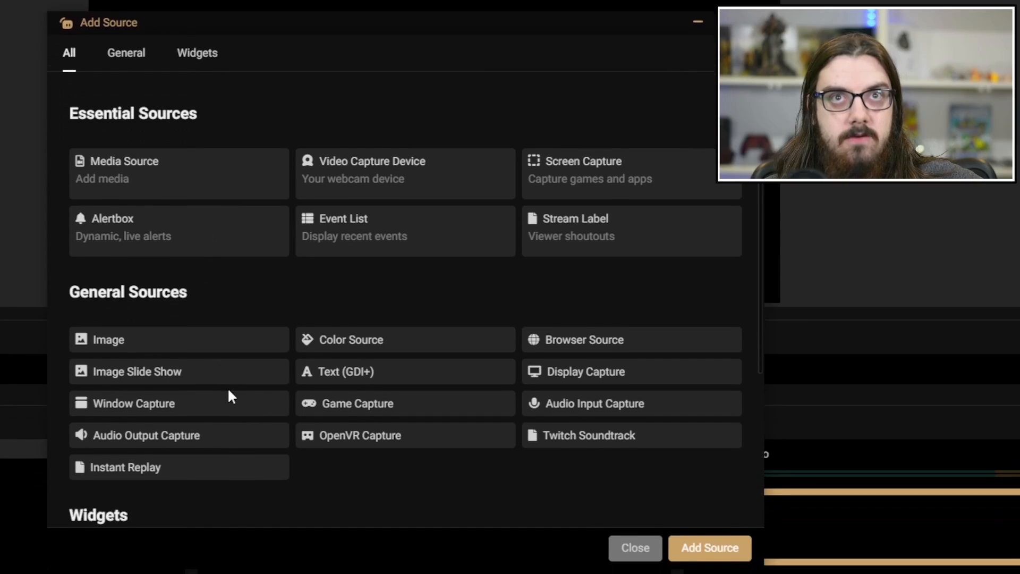
scroll(242, 372, "down", 4)
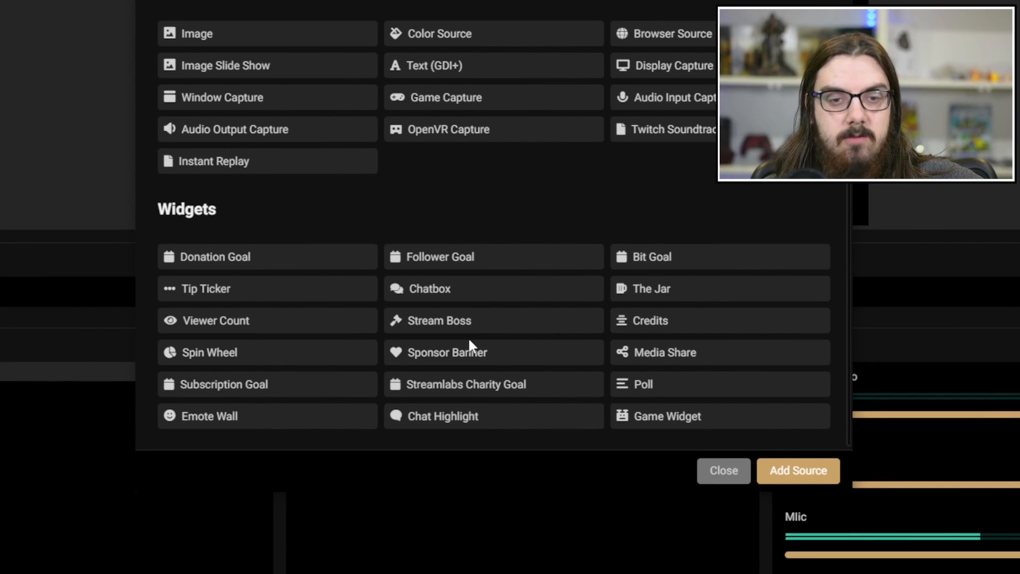
scroll(481, 295, "up", 5)
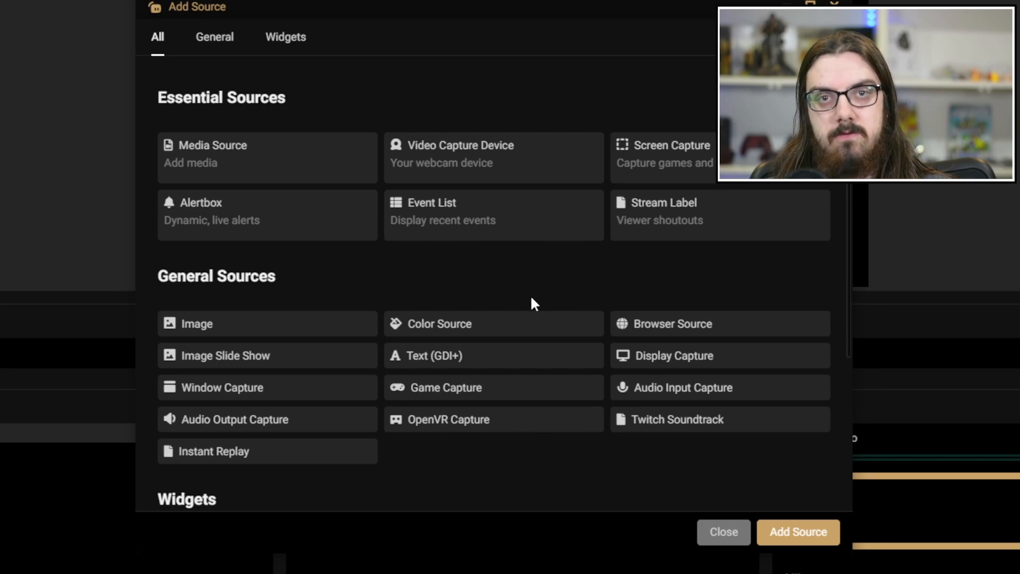
scroll(531, 299, "down", 4)
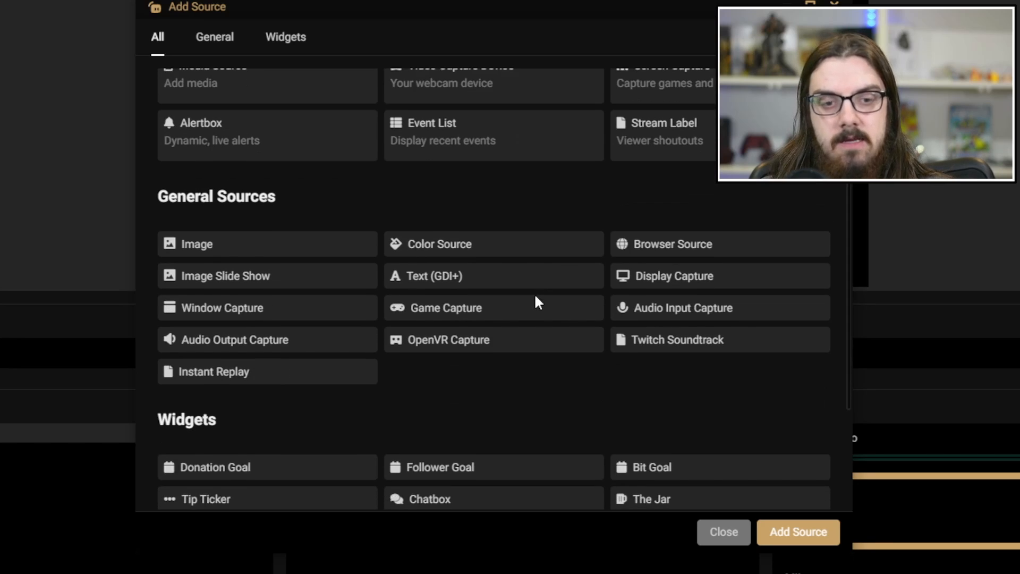
scroll(526, 302, "down", 1)
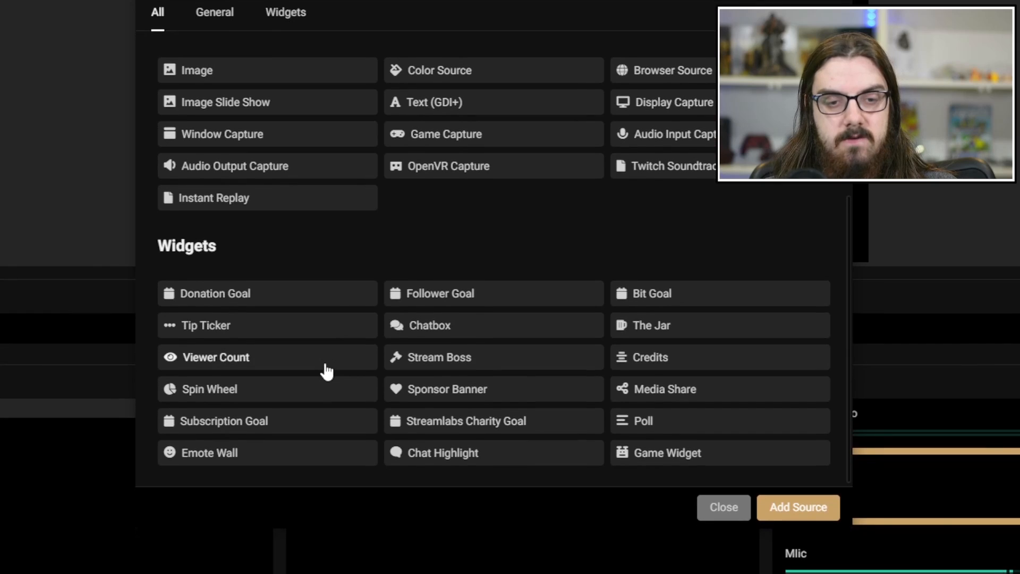
left_click(486, 299)
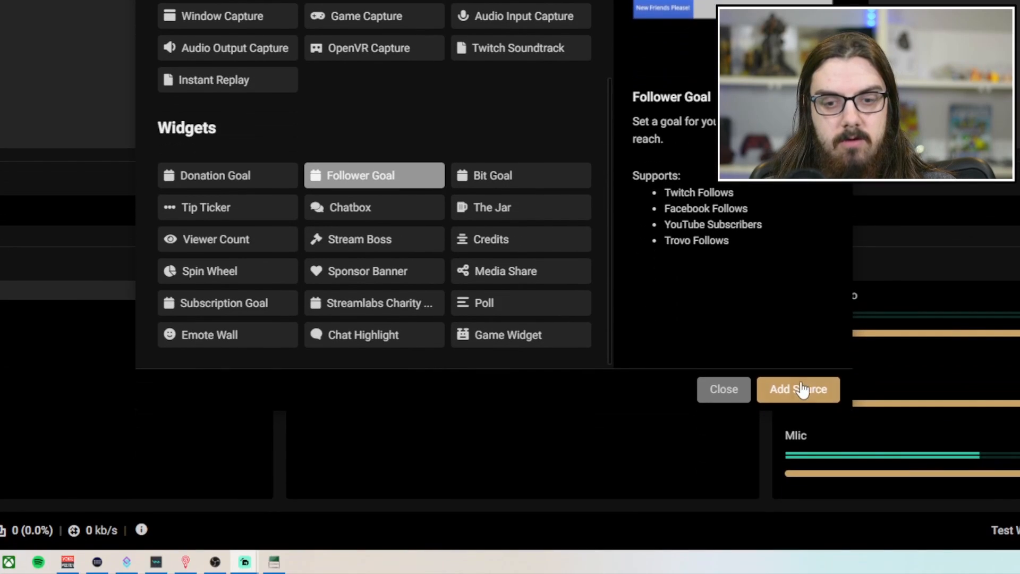
left_click(776, 502)
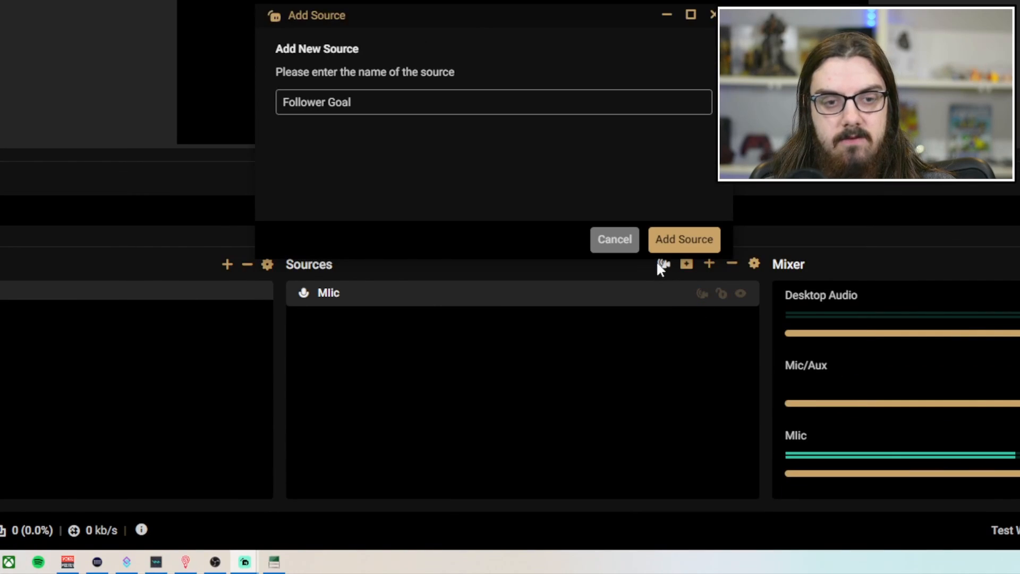
left_click(663, 234)
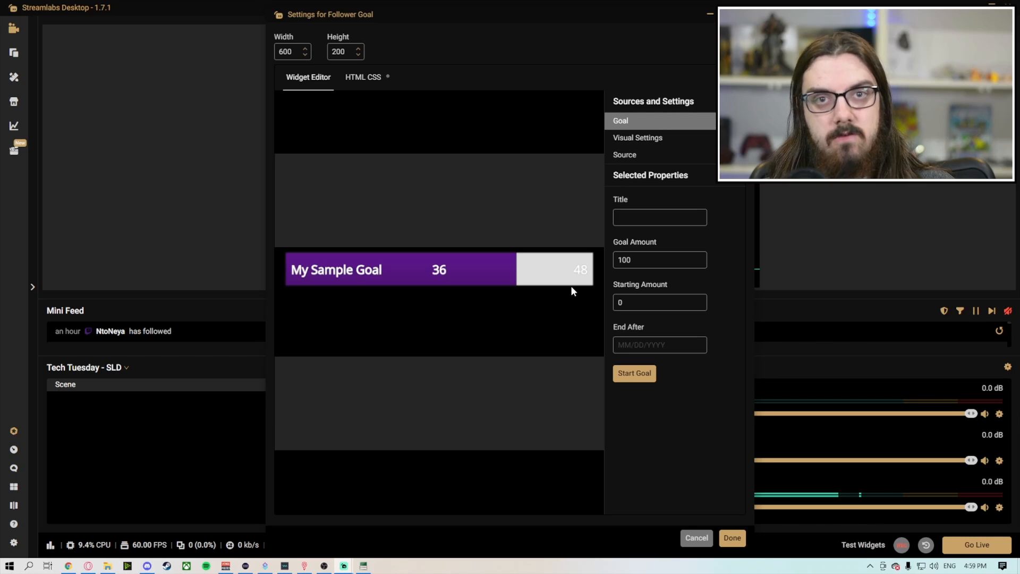
Step: Title the goal "Follower Goal" and set its starting amount to 50
left_click(652, 217)
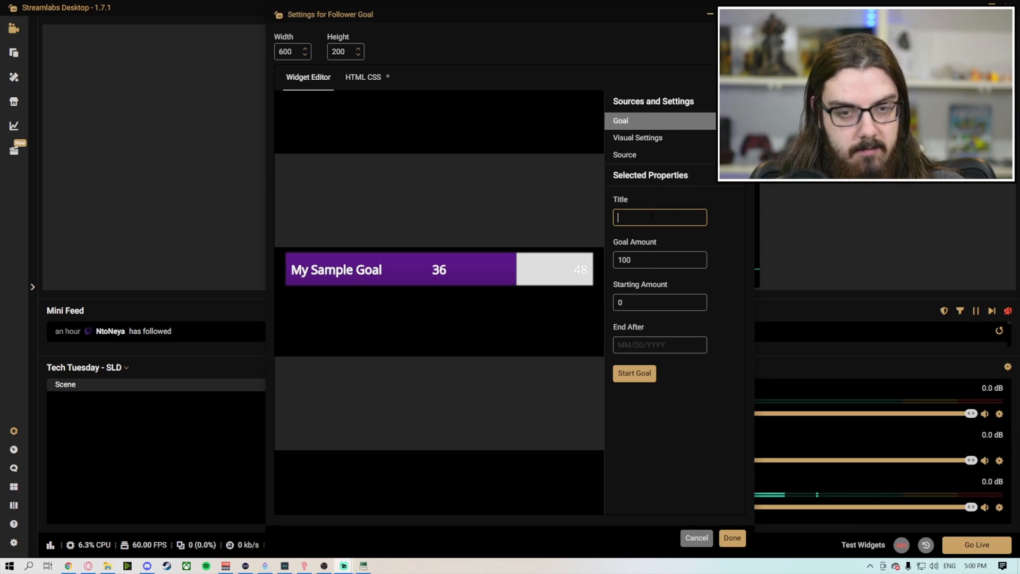
type("Follolwer")
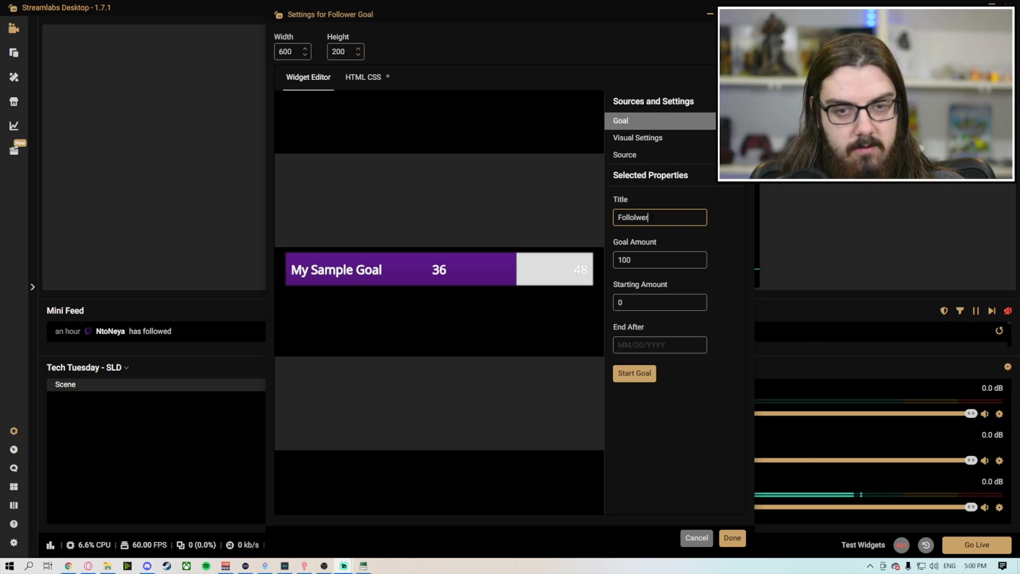
key("BackSpace")
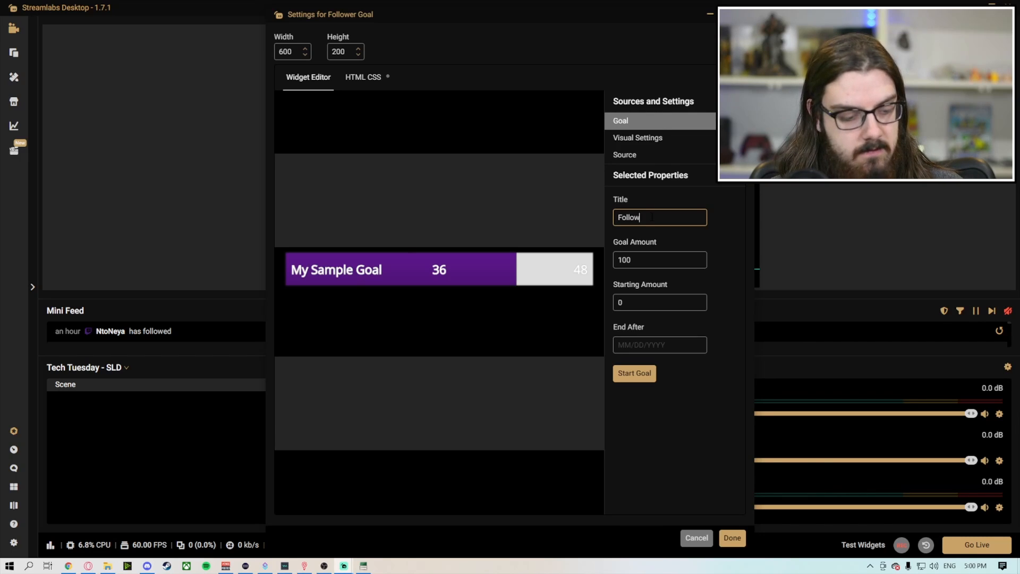
type("er Goal")
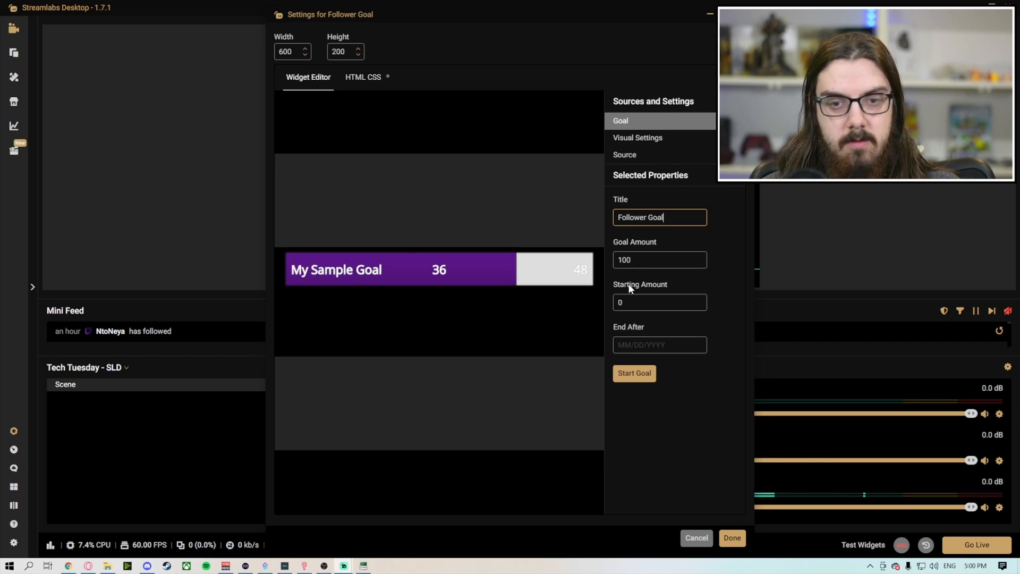
left_click(637, 300)
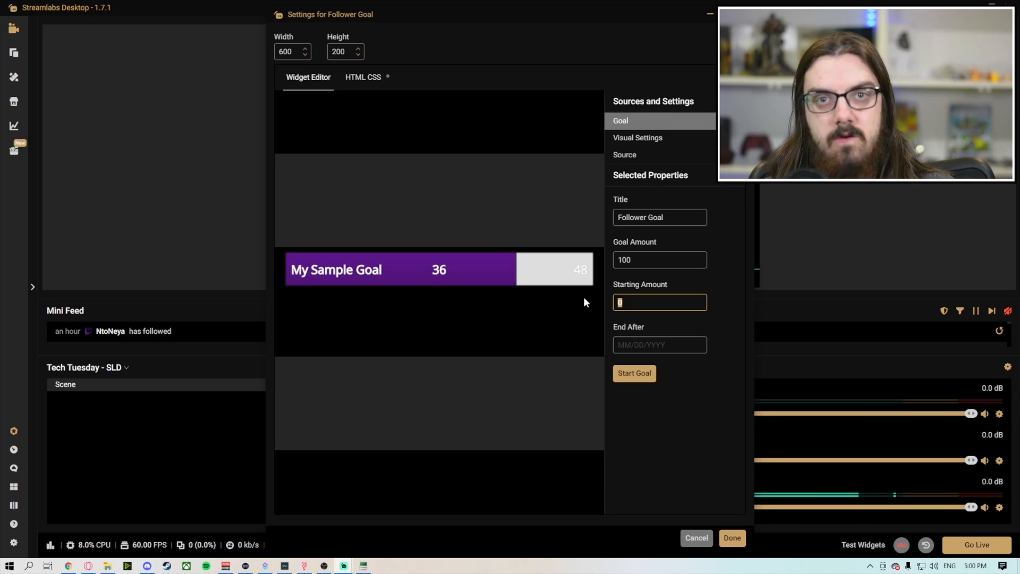
type("50")
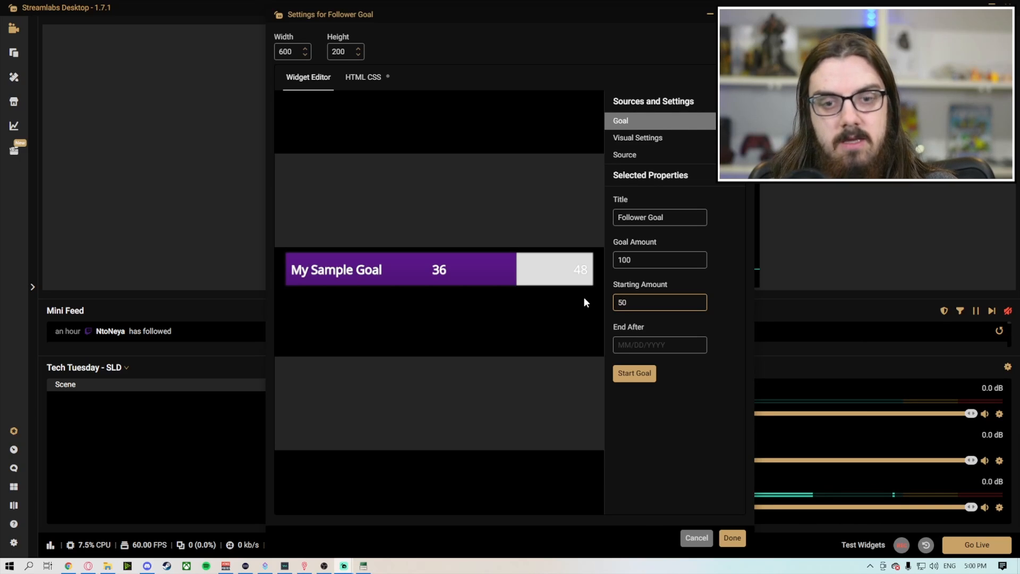
Step: Enter 04/31/2022 as the goal's end date and try to start the goal
key("Tab")
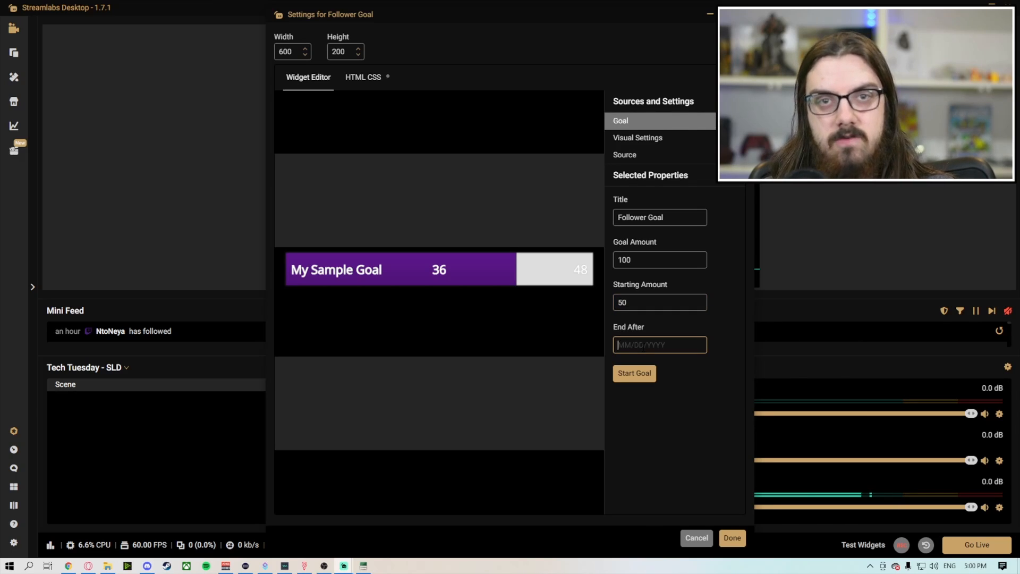
type("04")
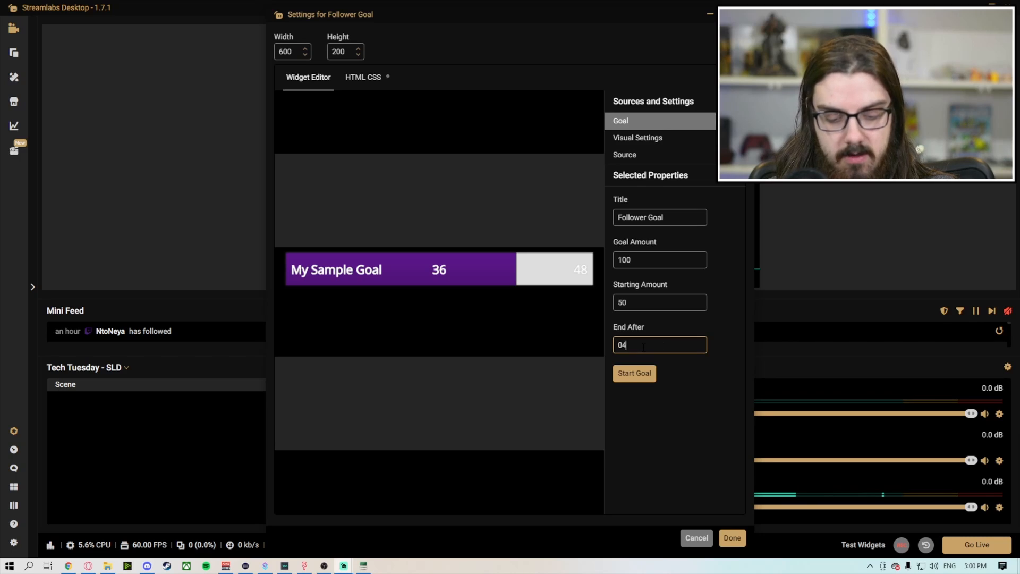
type("/31/20")
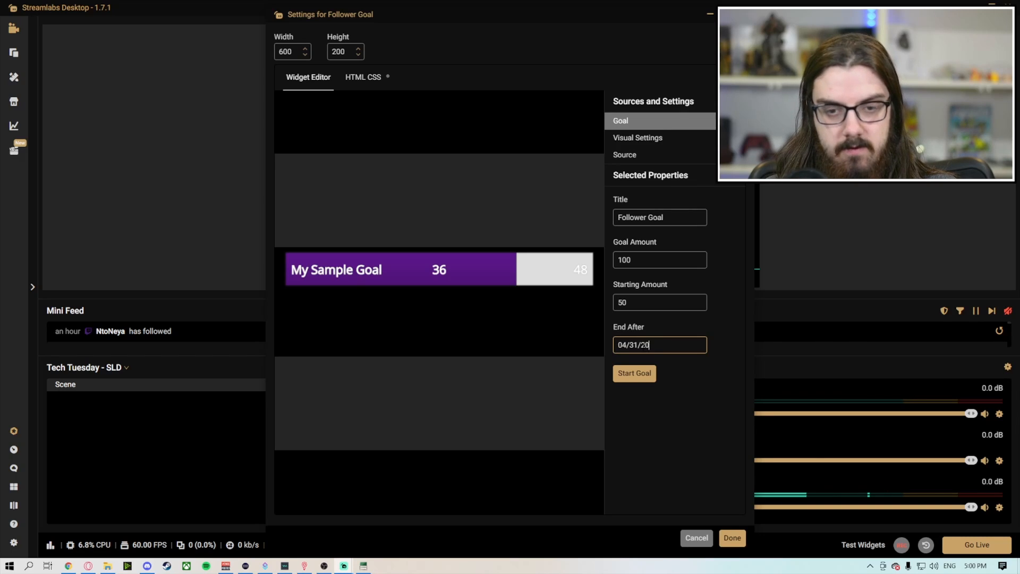
type("22")
left_click(630, 372)
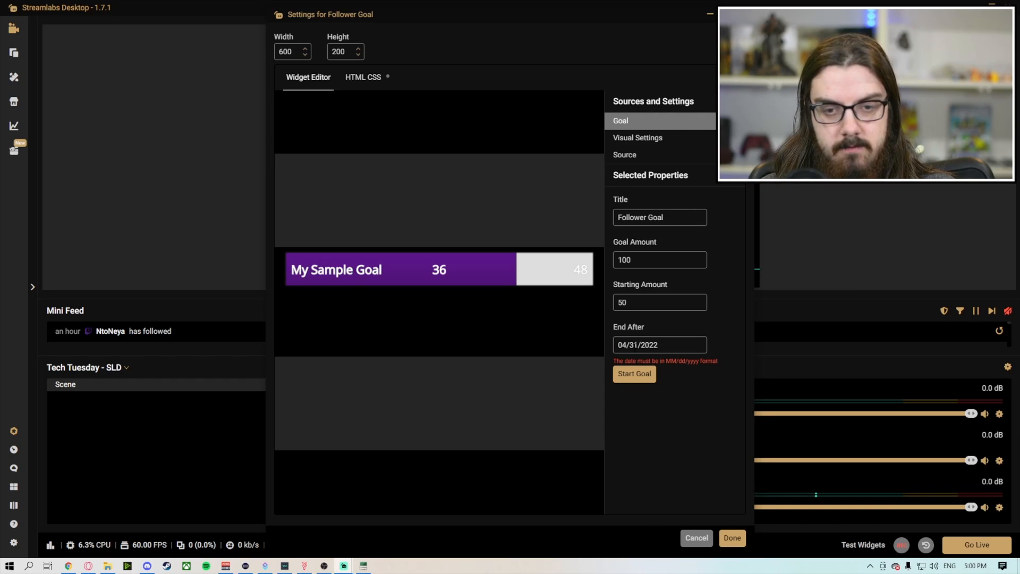
Step: Correct the goal's end date to 04/30/2022, start the goal and finish the widget settings
left_click(636, 346)
key("BackSpace")
type("0")
left_click(651, 370)
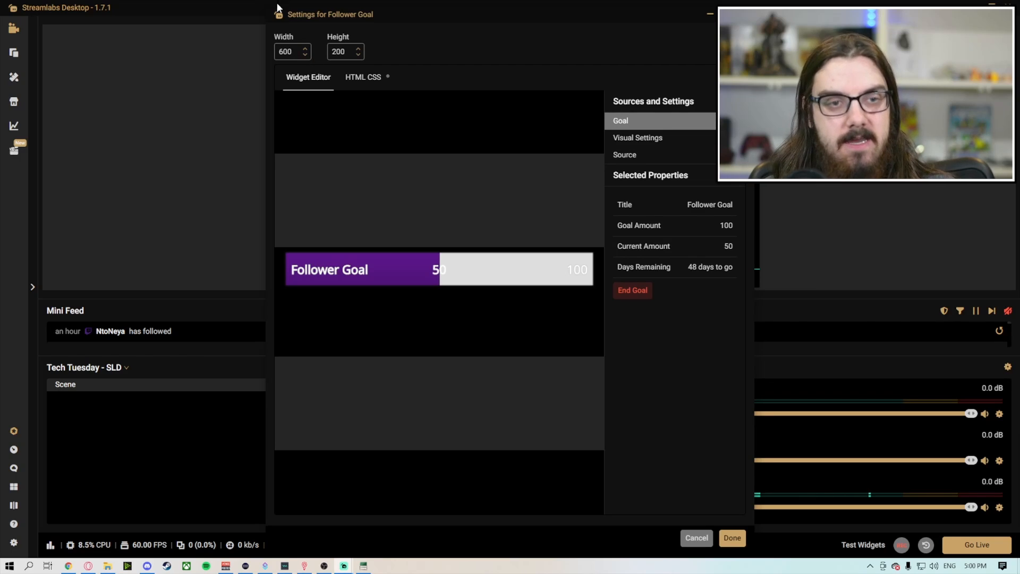
left_click(738, 536)
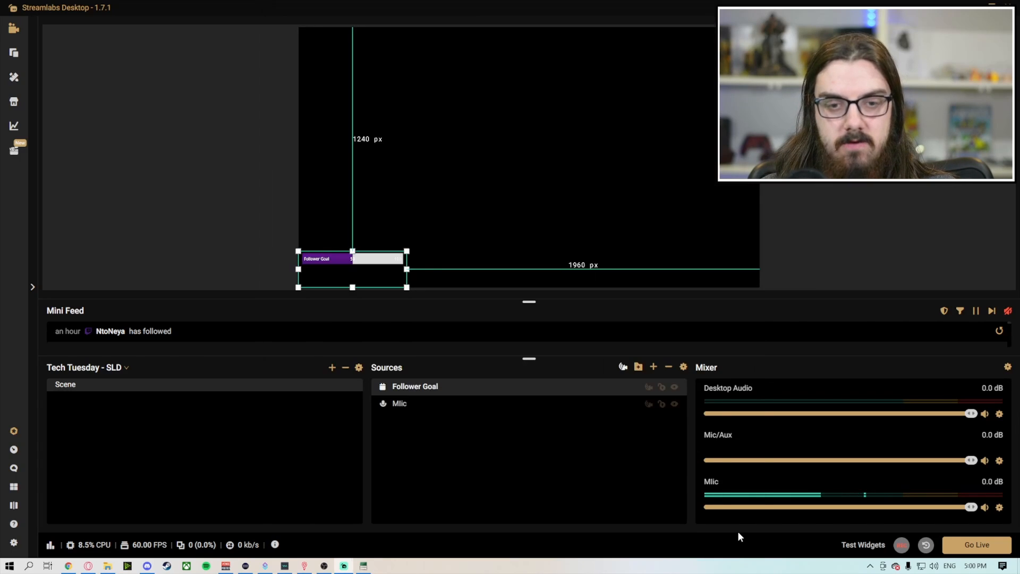
Step: Resize the Follower Goal widget and place it near the canvas's lower-left corner, about 115 px from the left edge and 1231 px from the top
left_click_drag(360, 282, 445, 217)
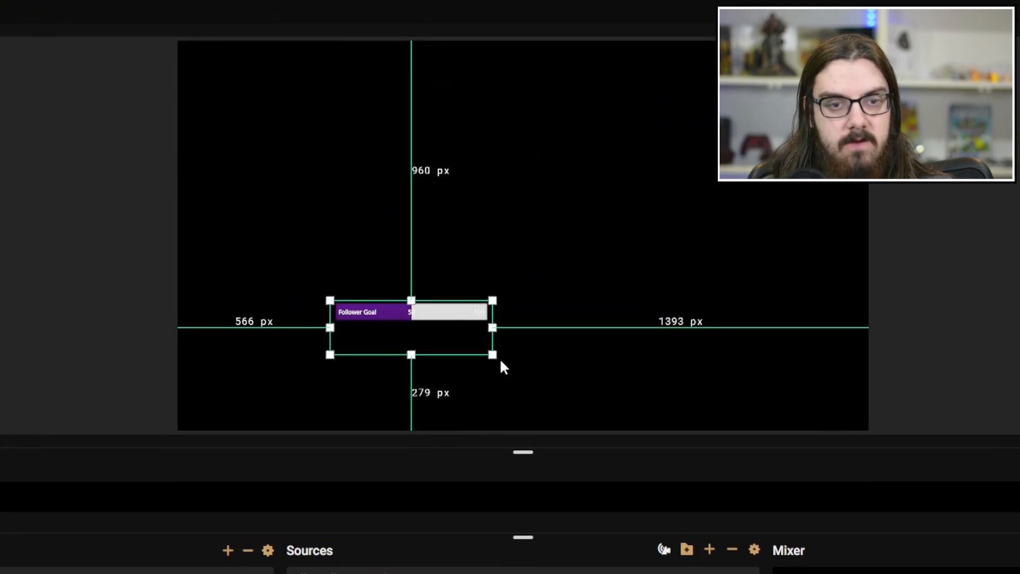
left_click_drag(508, 236, 620, 261)
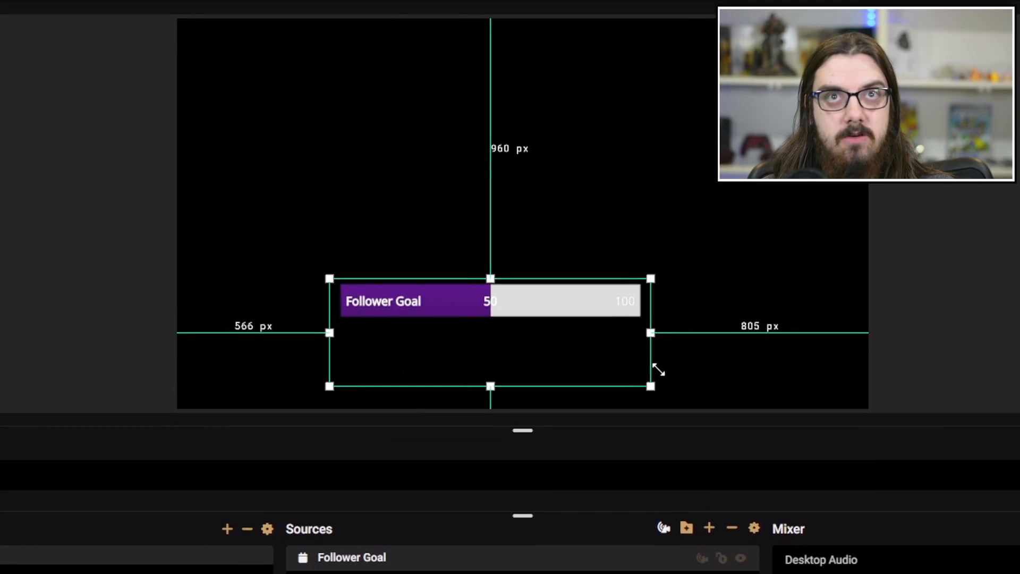
left_click_drag(658, 371, 512, 335)
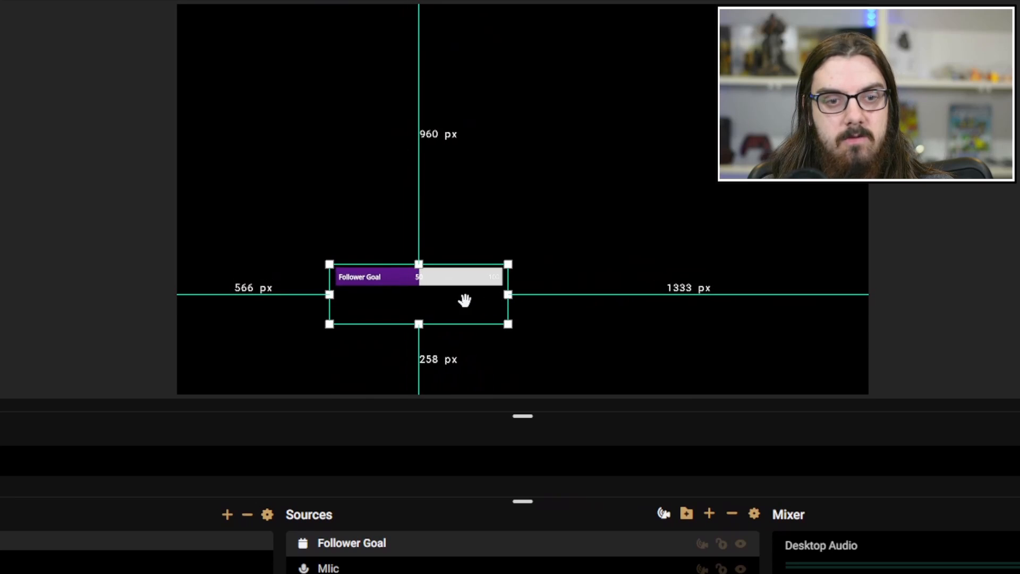
left_click_drag(465, 300, 431, 313)
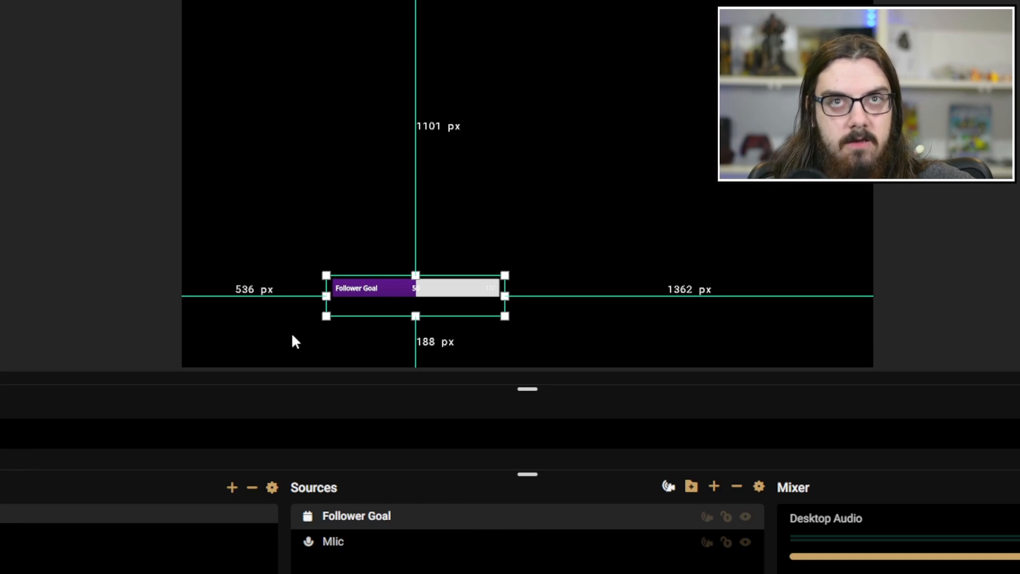
left_click_drag(425, 293, 313, 328)
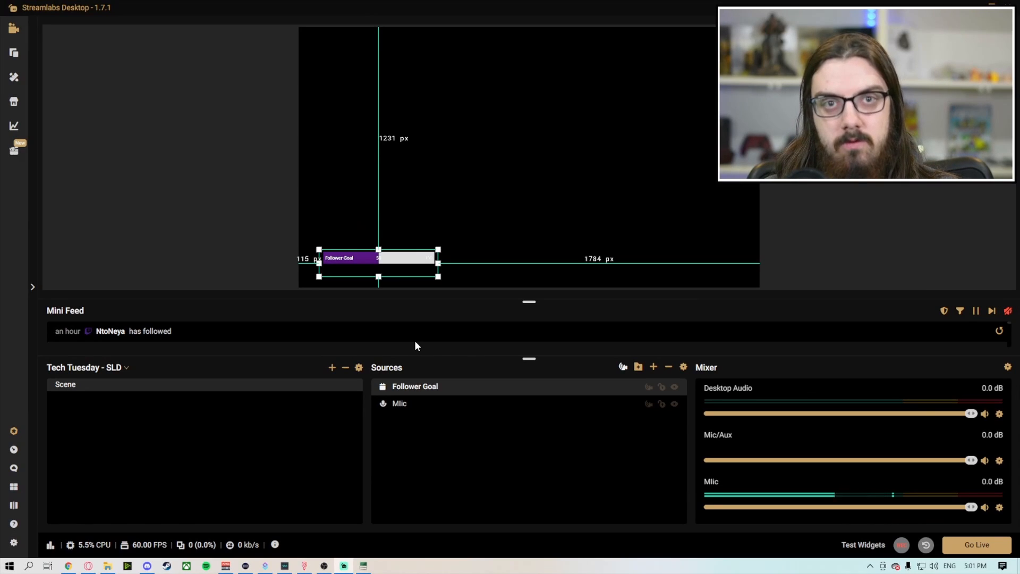
Step: Browse the Alert Box Library's just added, featured and most popular widget themes
left_click(19, 61)
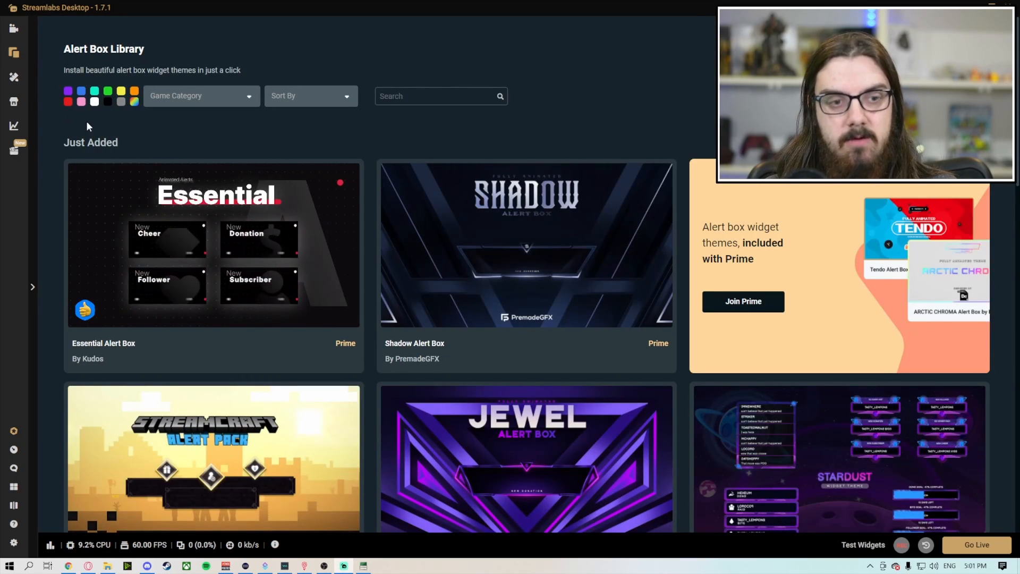
mouse_move(314, 286)
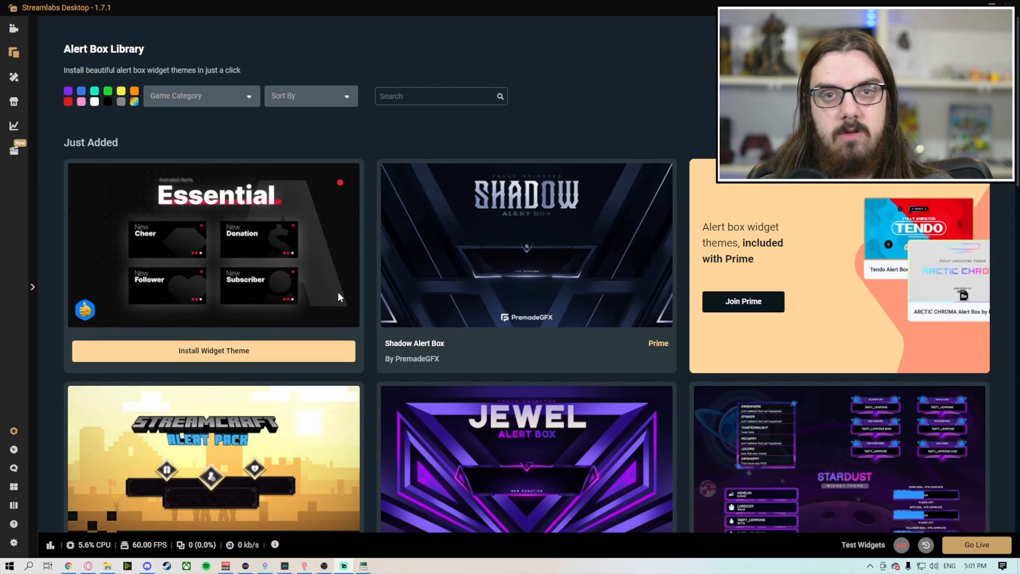
scroll(478, 316, "down", 1)
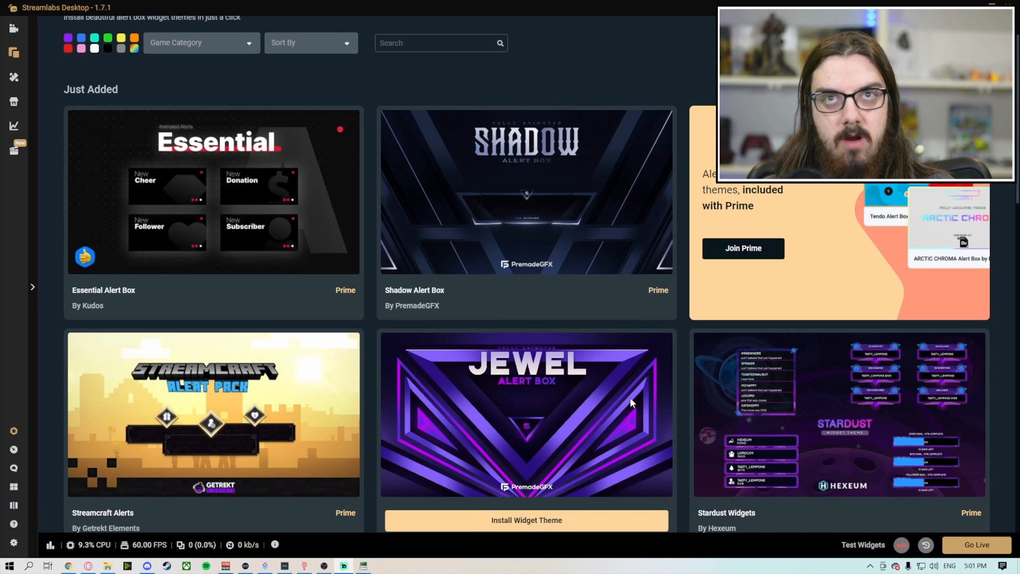
scroll(619, 380, "down", 5)
scroll(596, 352, "down", 4)
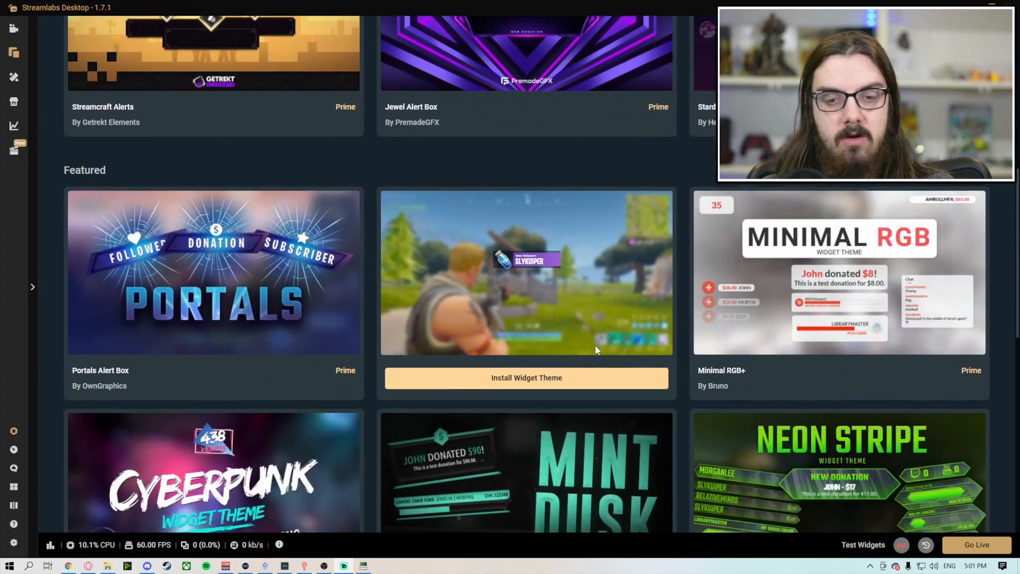
scroll(595, 345, "up", 9)
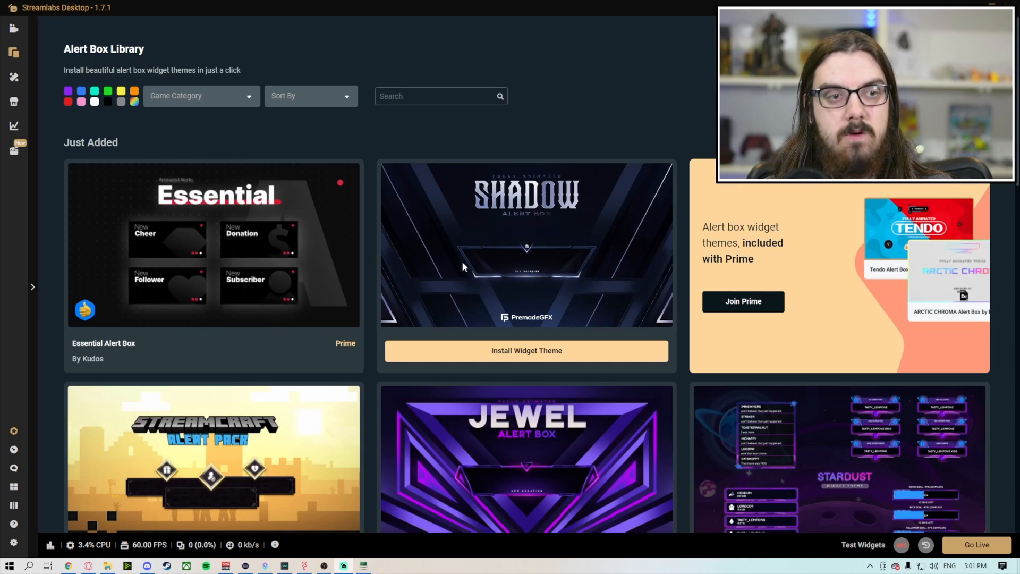
scroll(533, 264, "down", 7)
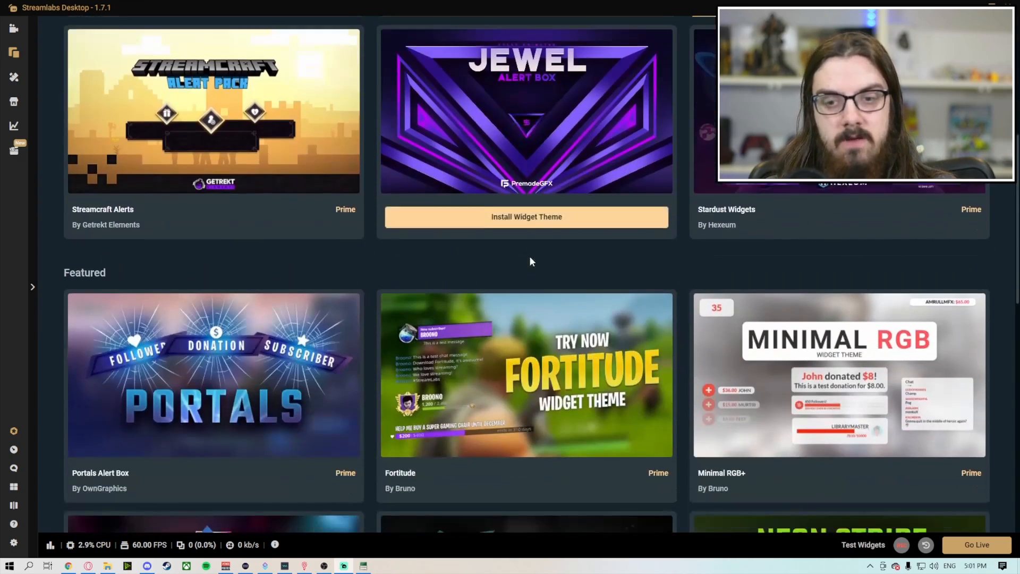
scroll(535, 253, "down", 8)
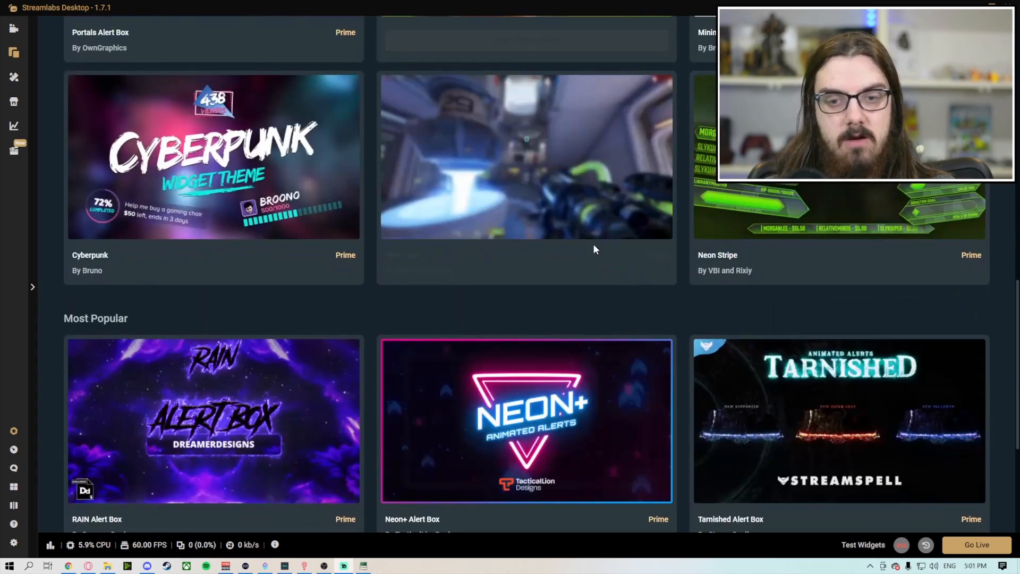
scroll(600, 252, "down", 1)
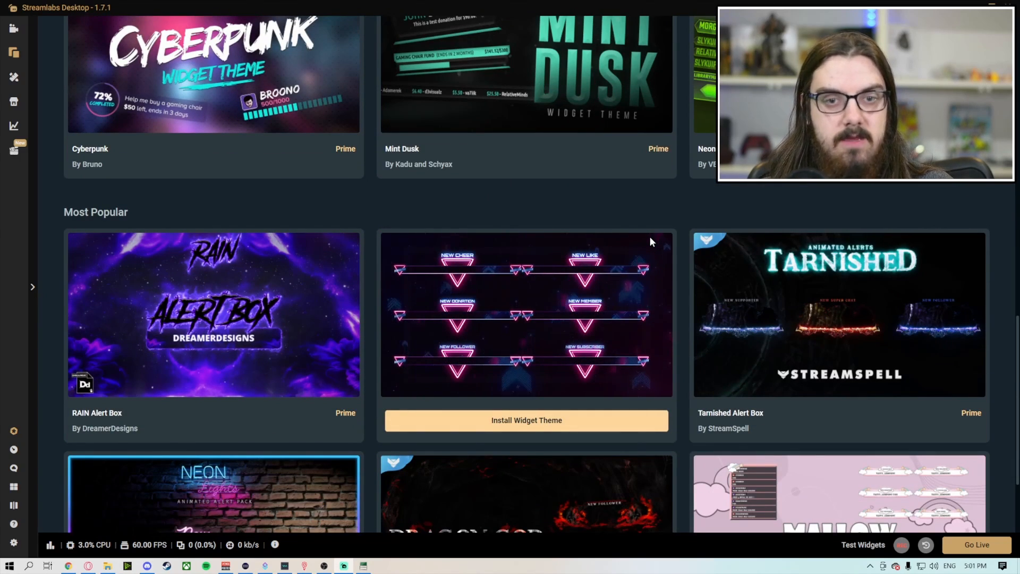
scroll(614, 220, "down", 3)
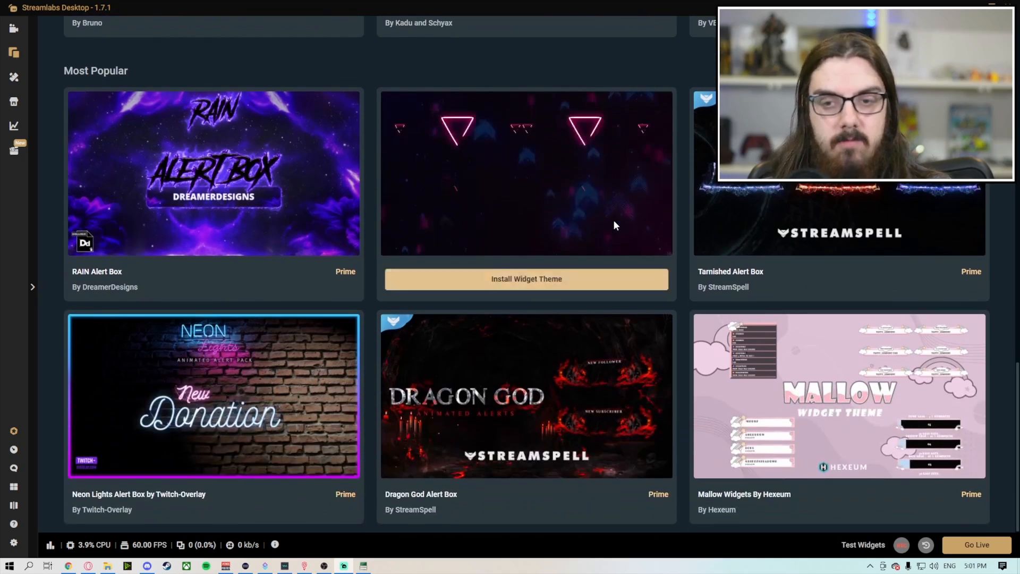
Step: Open the scene themes collection and browse its just added, most popular and recommended stream overlays
scroll(614, 219, "up", 3)
scroll(613, 219, "up", 12)
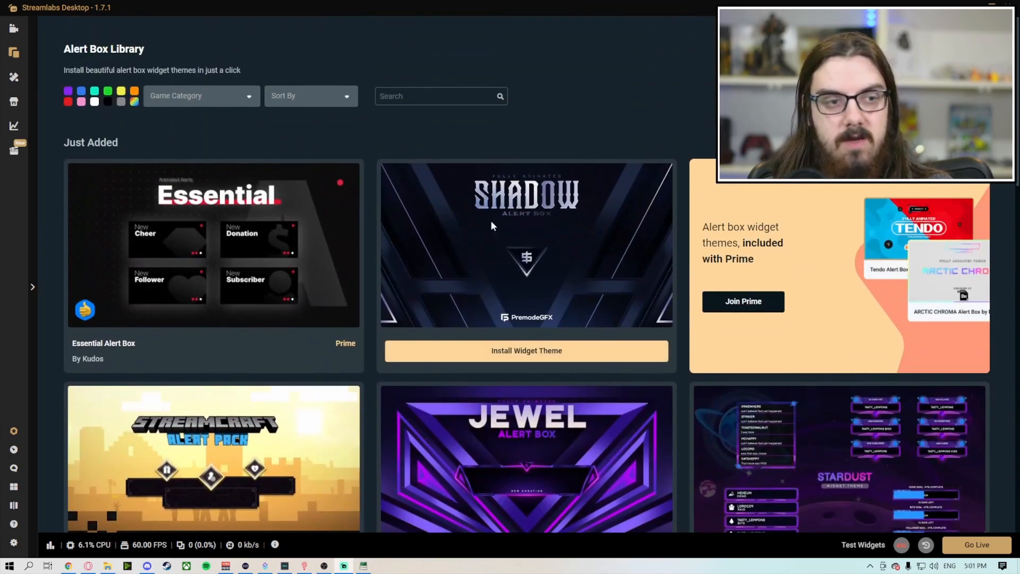
left_click(19, 85)
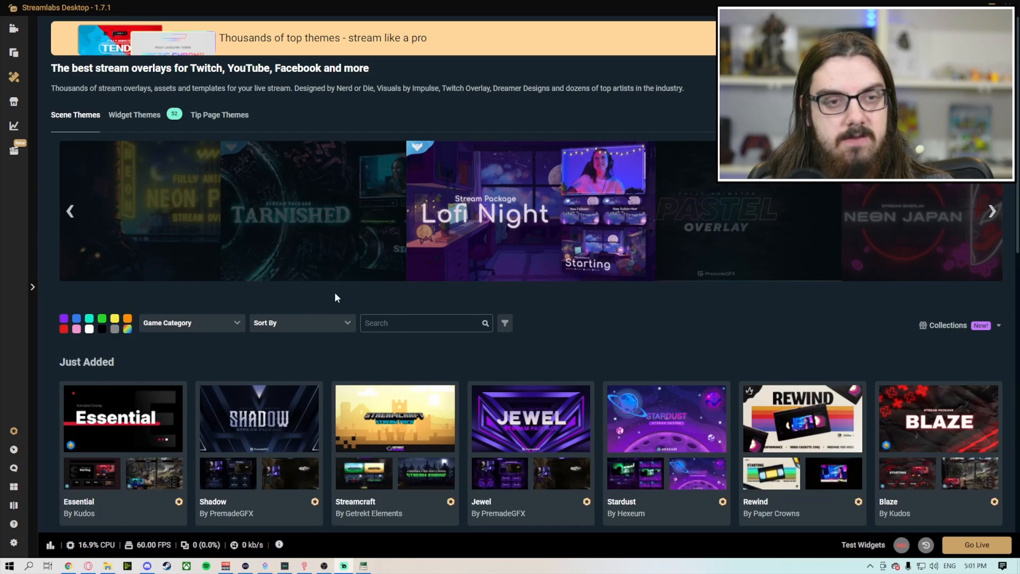
scroll(400, 273, "down", 3)
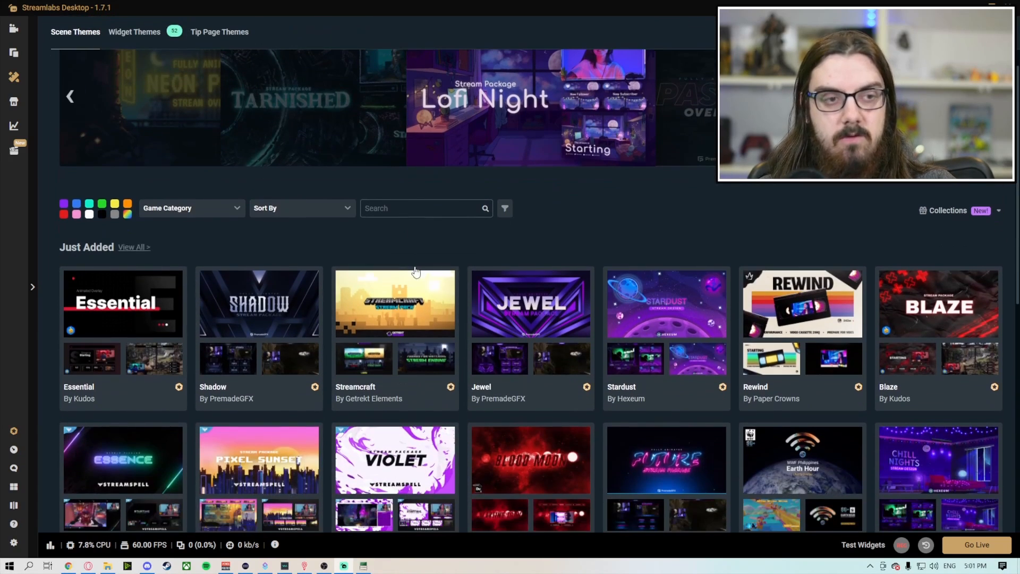
scroll(430, 271, "down", 1)
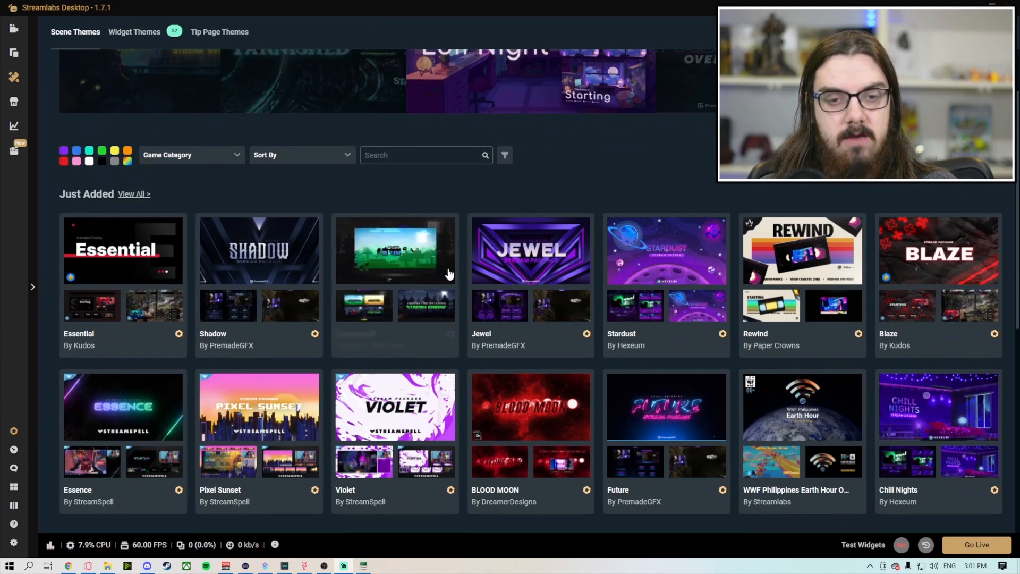
scroll(328, 326, "down", 2)
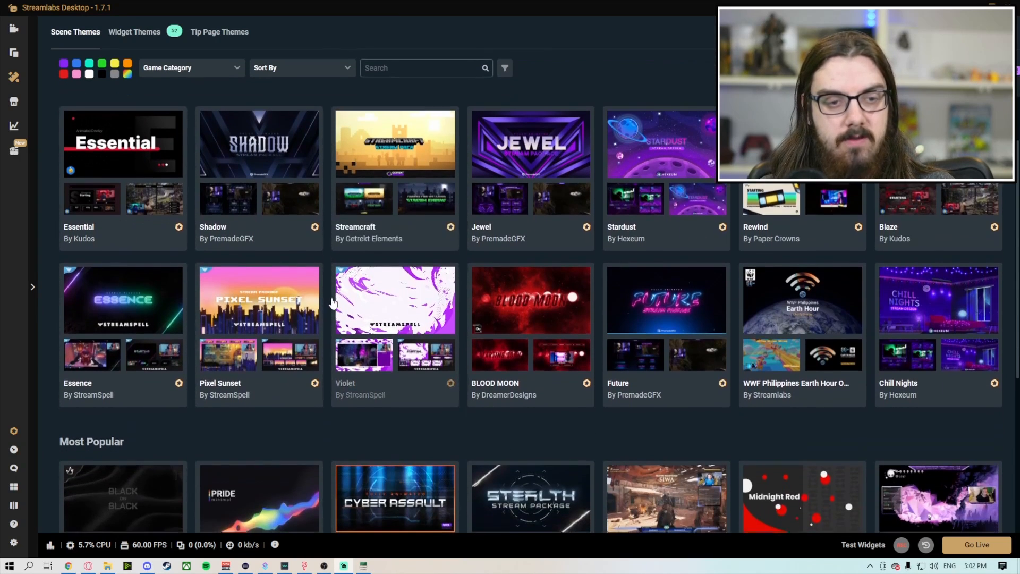
scroll(332, 302, "down", 5)
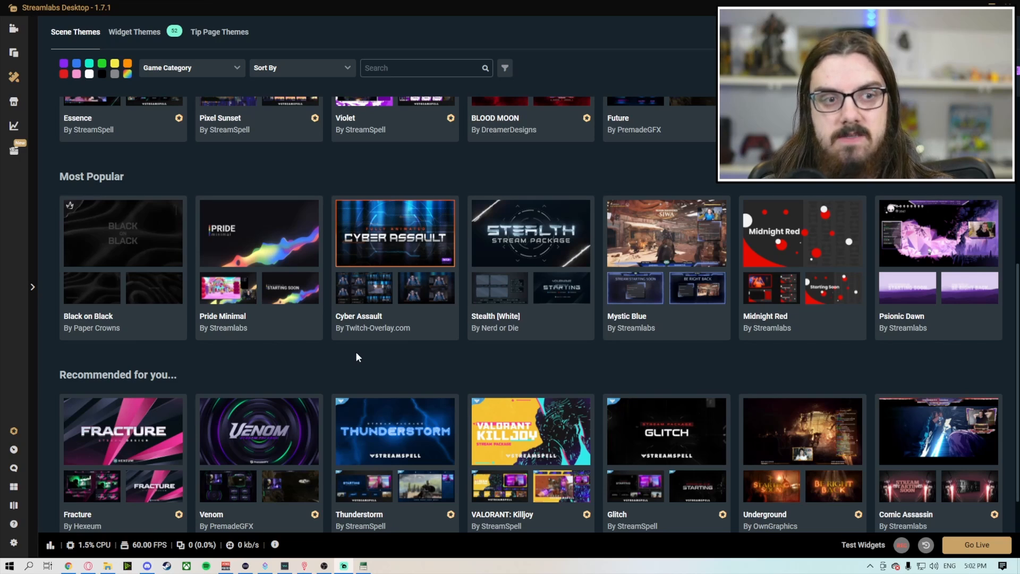
Step: Open the App Store and look through the first page of streaming apps and their ratings
left_click(24, 110)
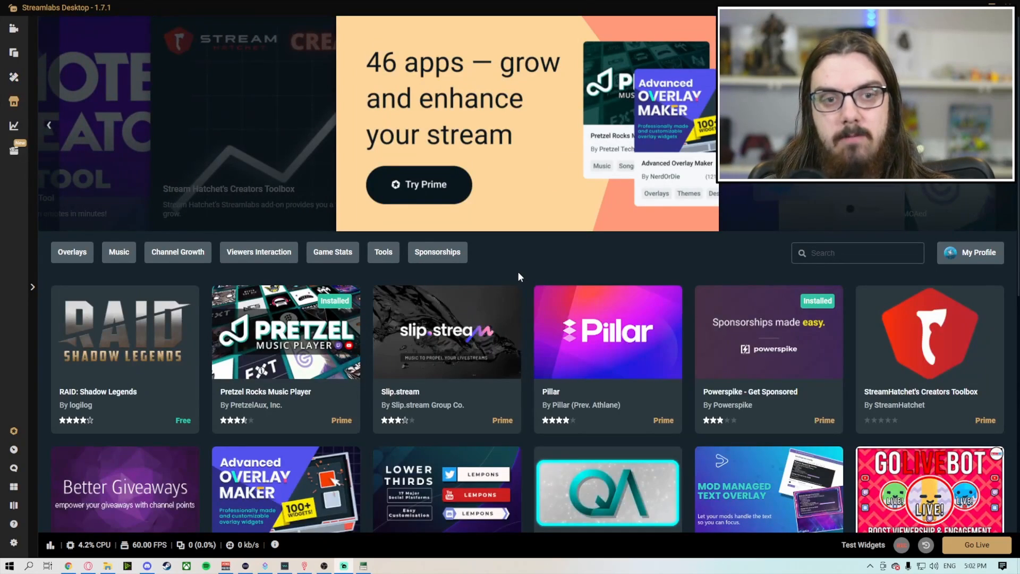
scroll(515, 272, "down", 1)
scroll(510, 272, "down", 4)
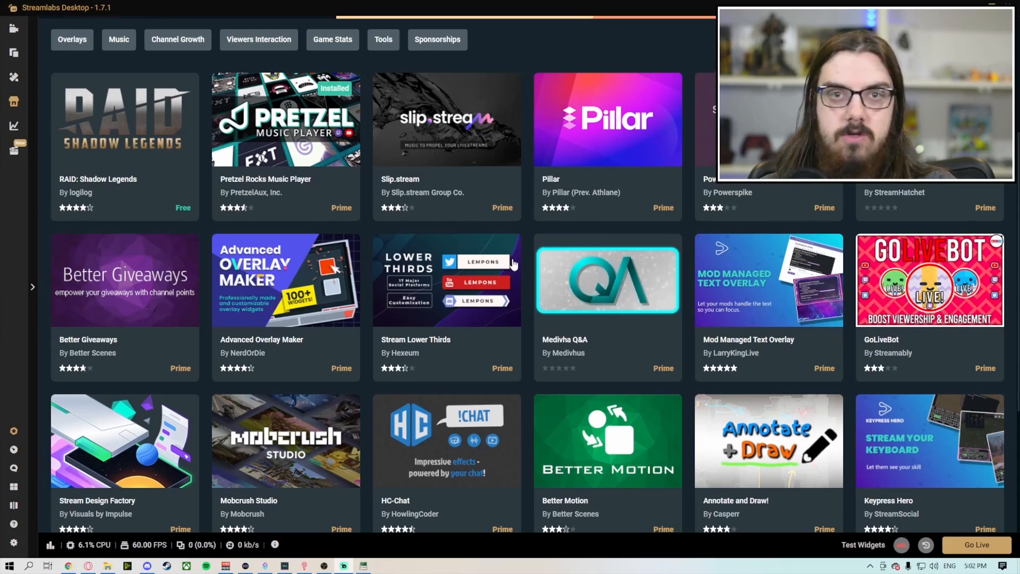
scroll(513, 264, "down", 2)
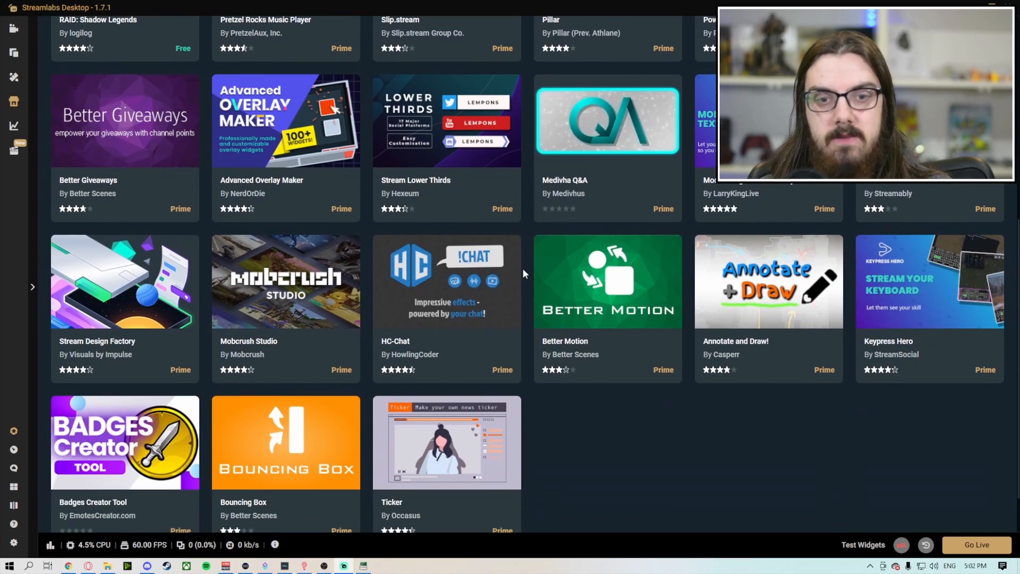
scroll(527, 257, "down", 1)
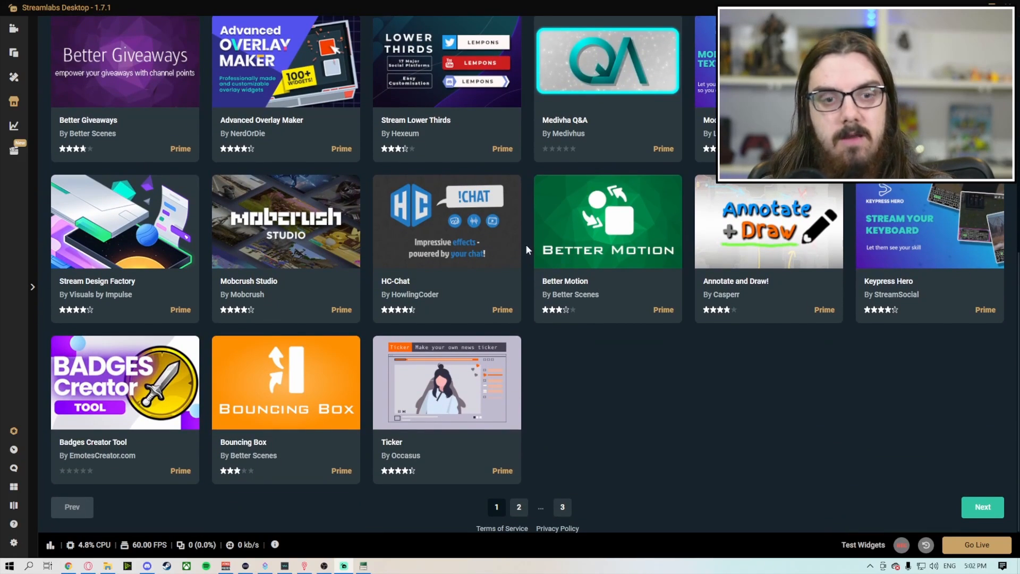
scroll(526, 246, "up", 6)
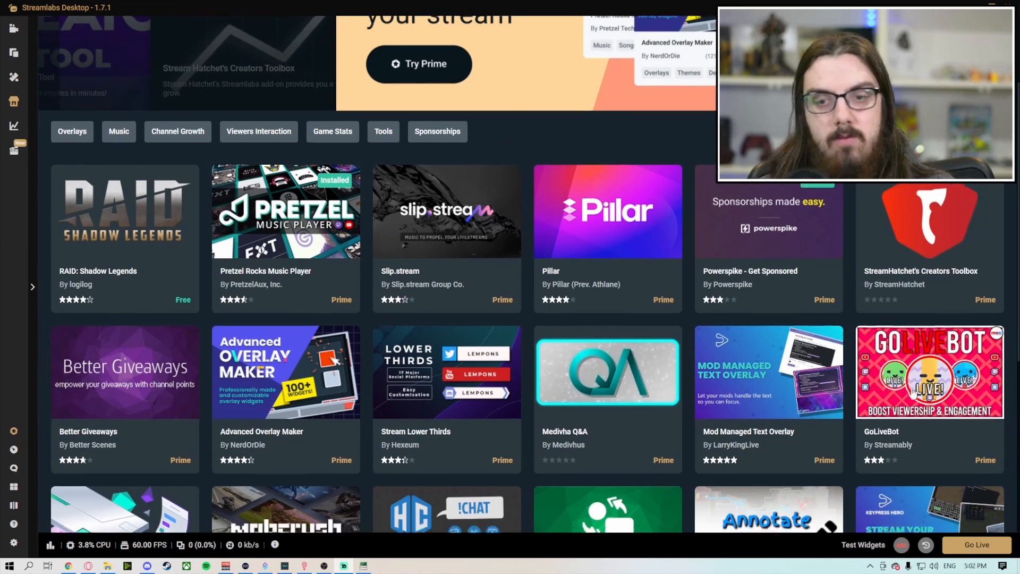
scroll(913, 372, "down", 1)
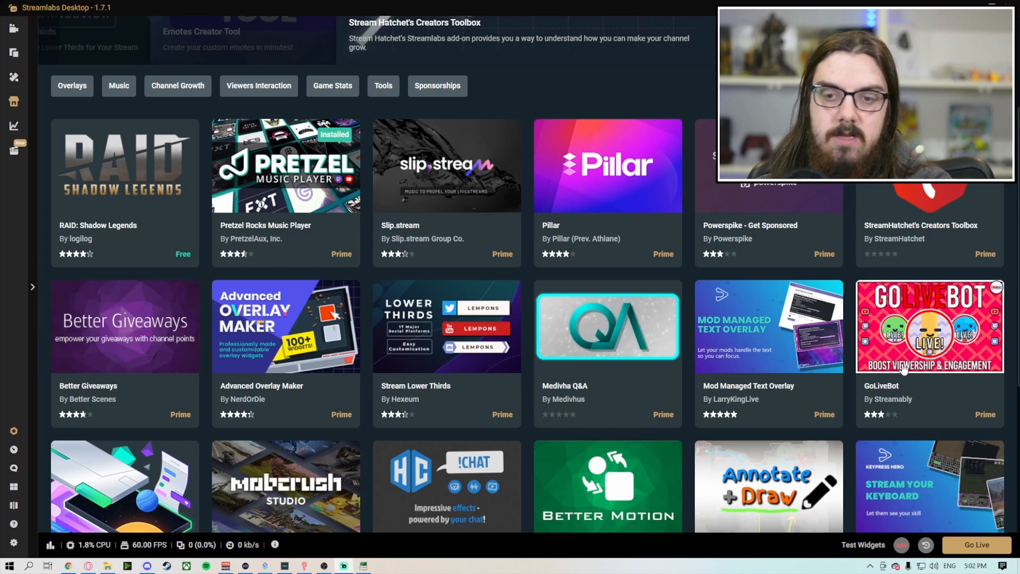
scroll(924, 369, "down", 2)
scroll(935, 367, "down", 1)
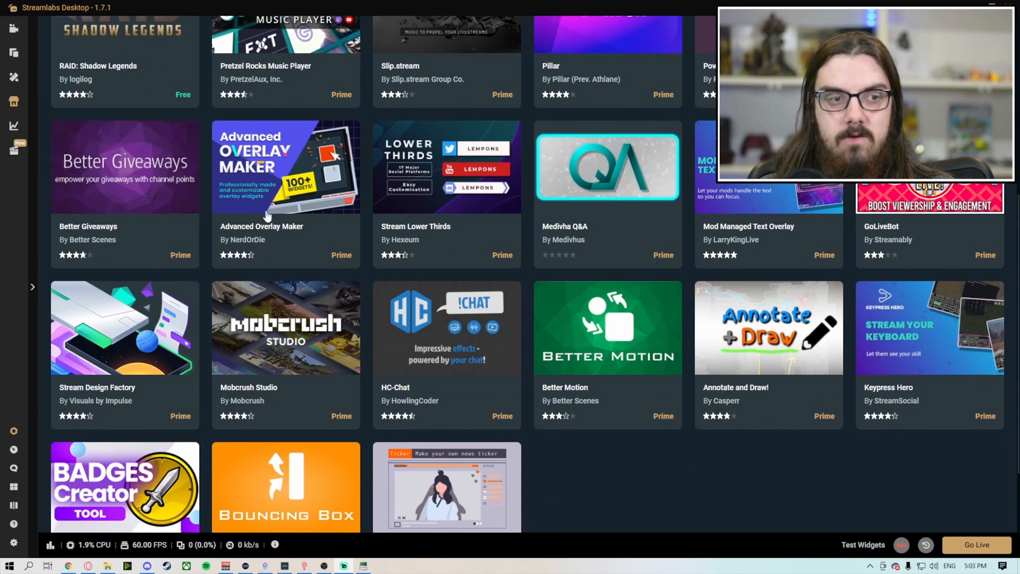
scroll(212, 176, "up", 4)
Step: Return to the scene editor, and switch to the Streamlabs dashboard already open in Chrome
left_click(13, 29)
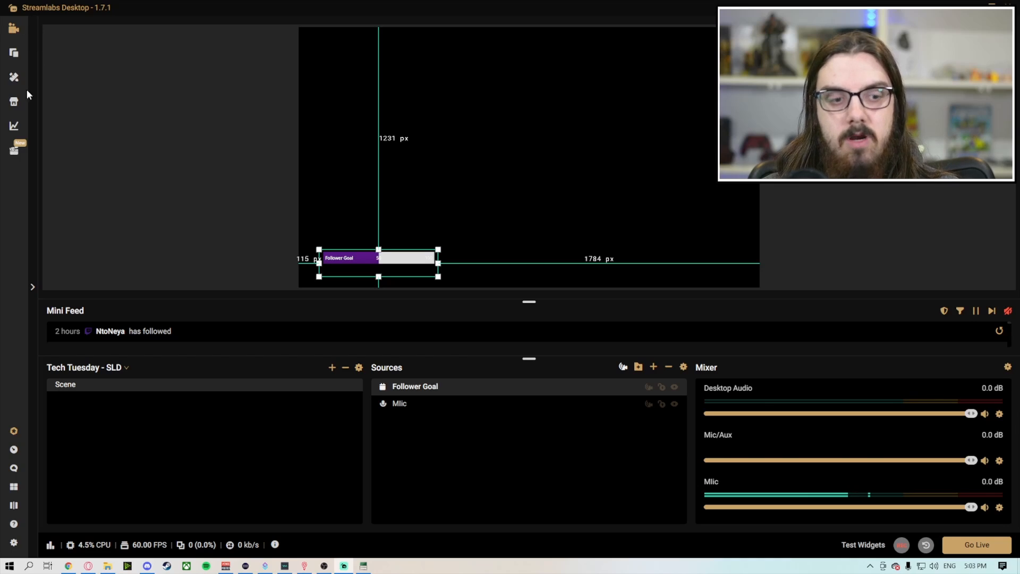
left_click(71, 565)
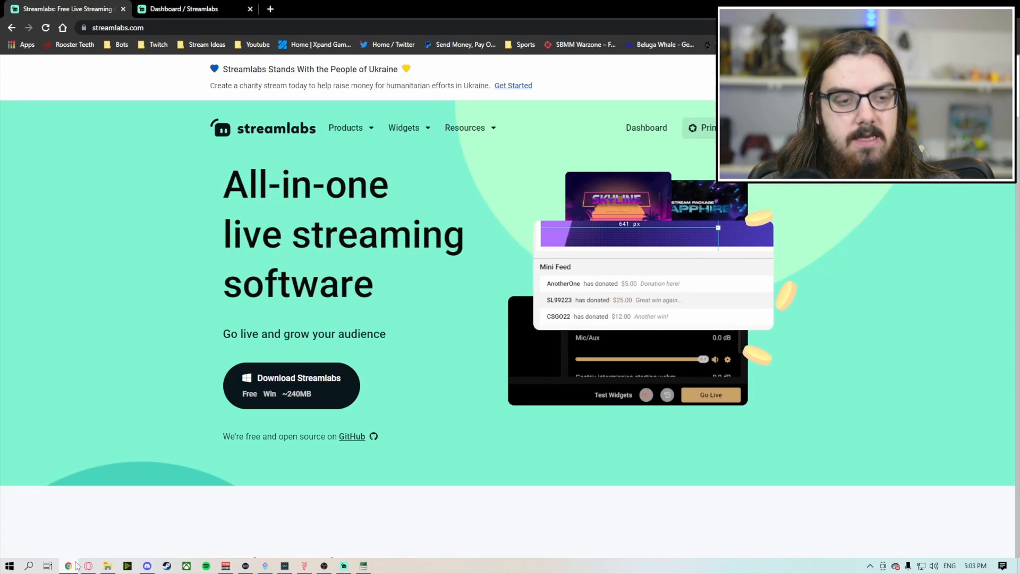
left_click(227, 5)
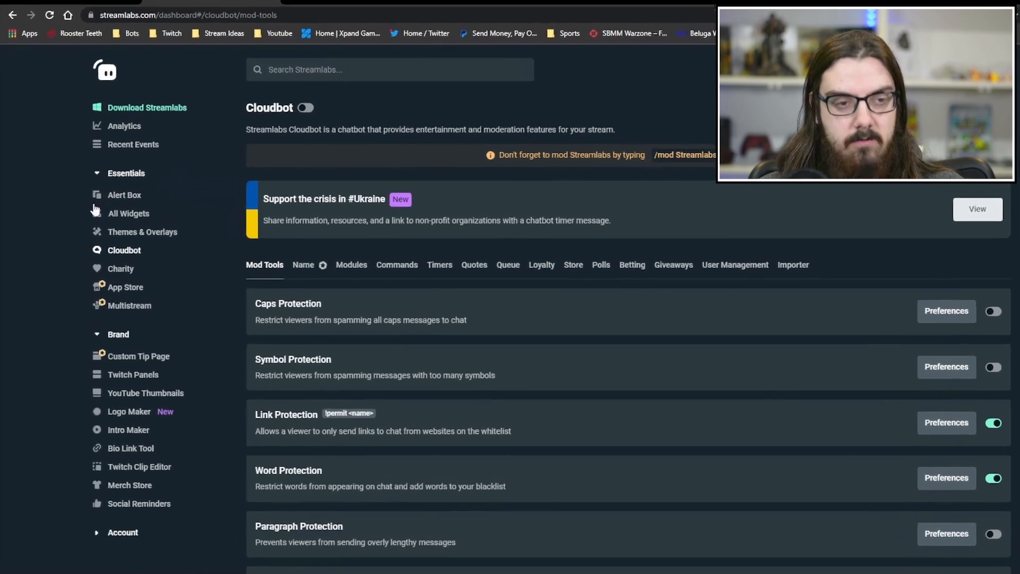
scroll(170, 372, "down", 3)
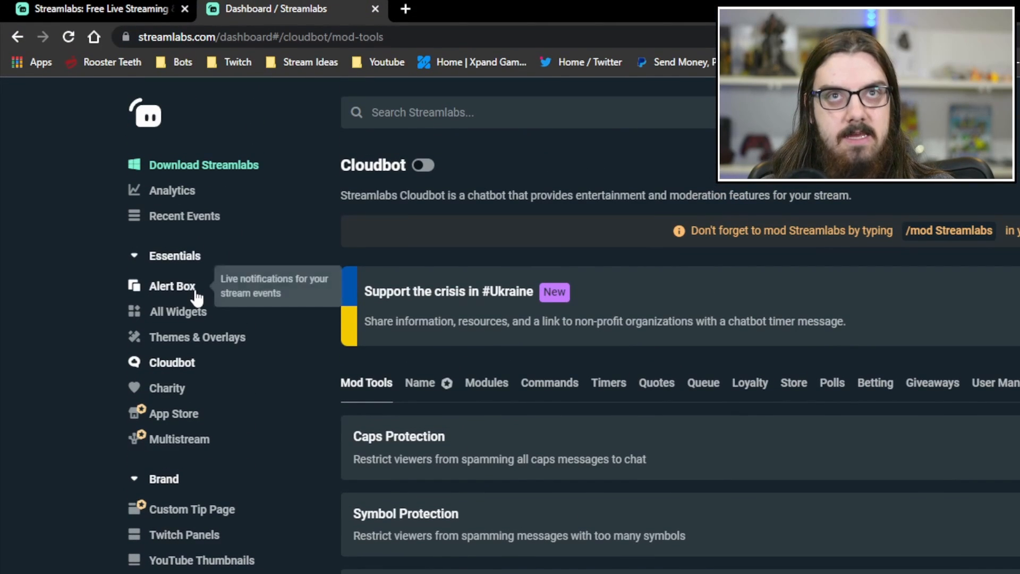
Step: Open the dashboard's Alert Box page and review its general settings, including alert delay, moderation and layout
left_click(196, 296)
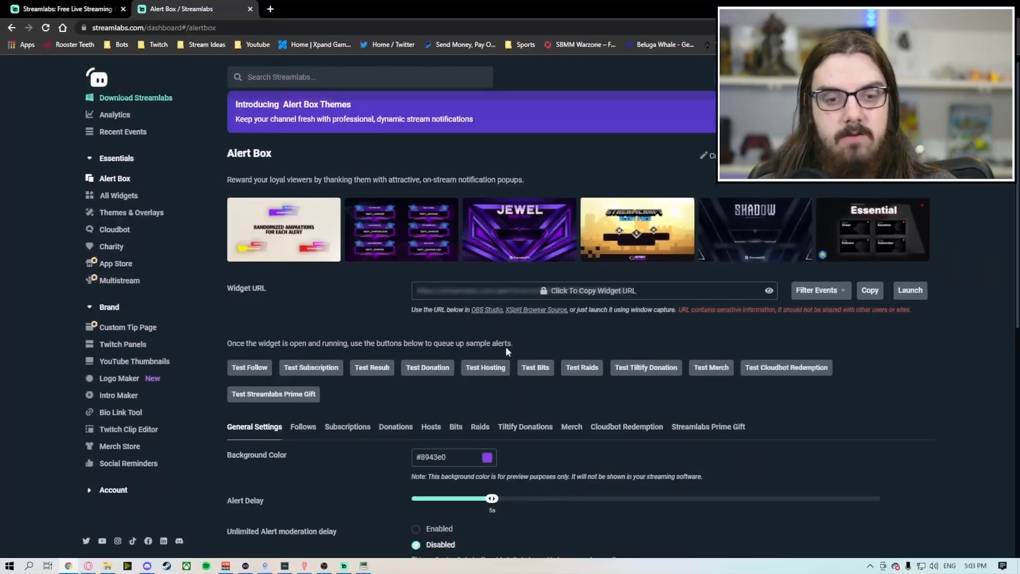
scroll(521, 343, "down", 5)
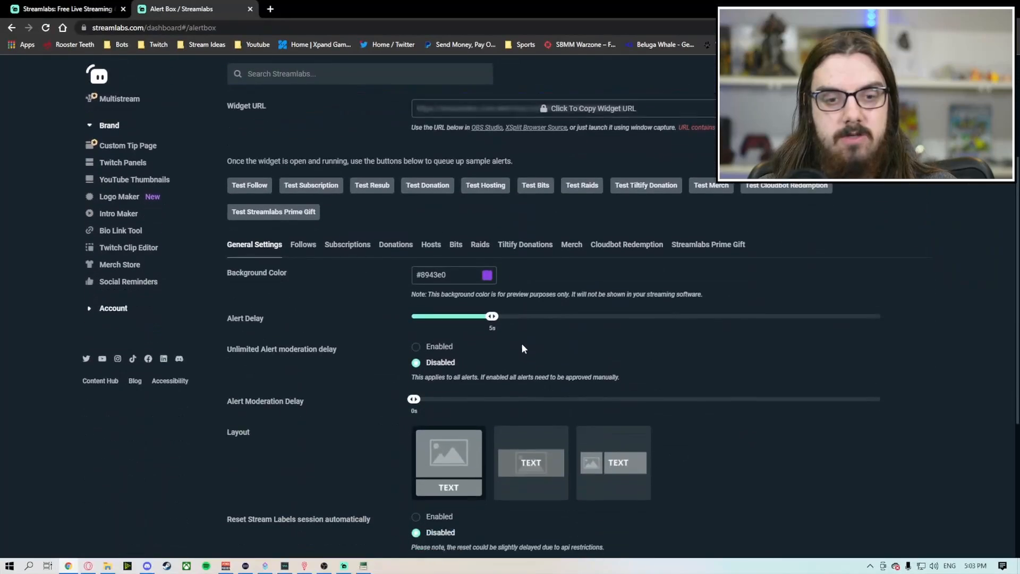
scroll(536, 326, "down", 1)
scroll(536, 326, "up", 1)
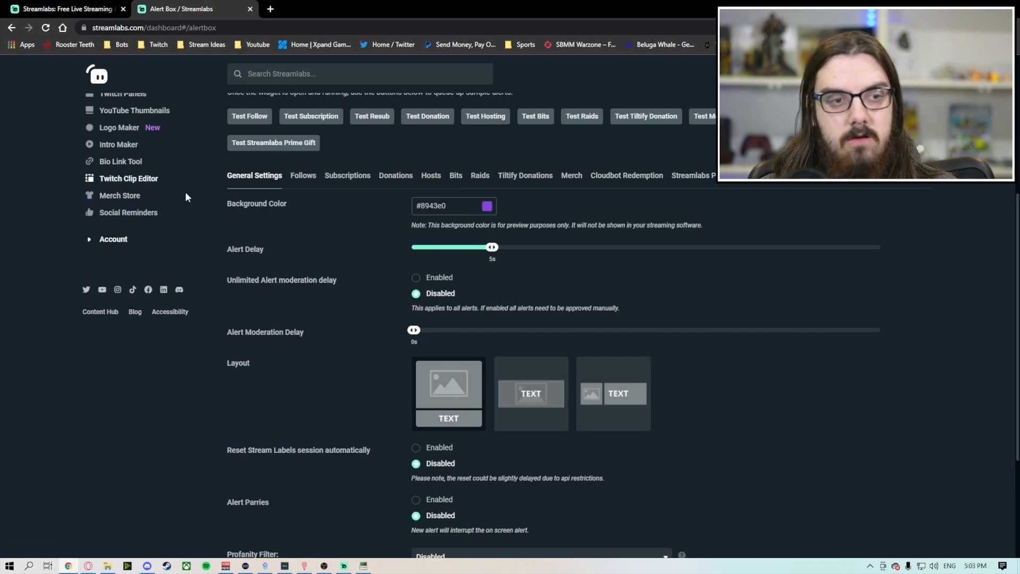
scroll(159, 185, "up", 5)
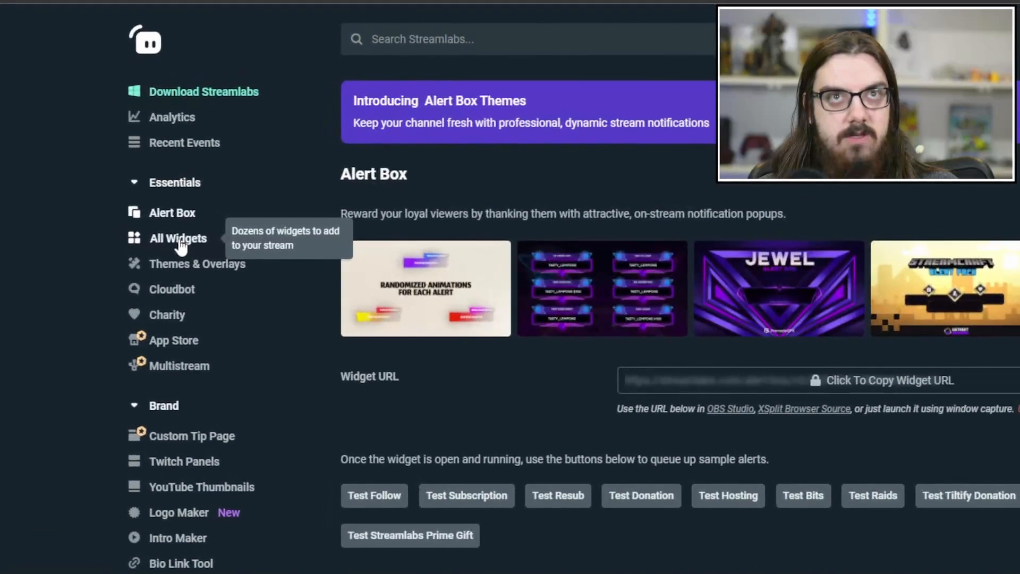
Step: Open the dashboard's full widget gallery and look through the available stream widgets
left_click(119, 207)
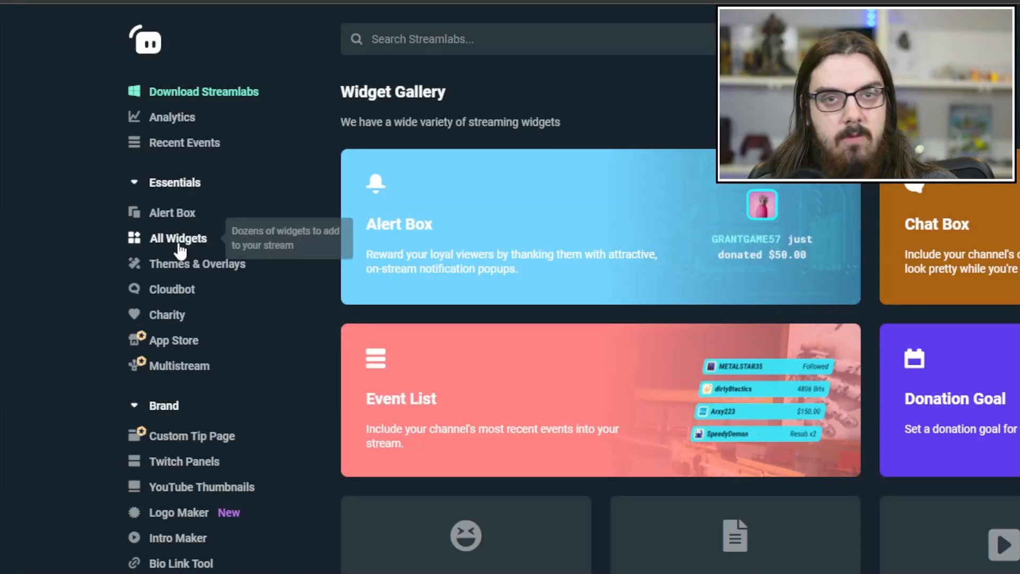
scroll(758, 360, "down", 3)
scroll(762, 357, "down", 2)
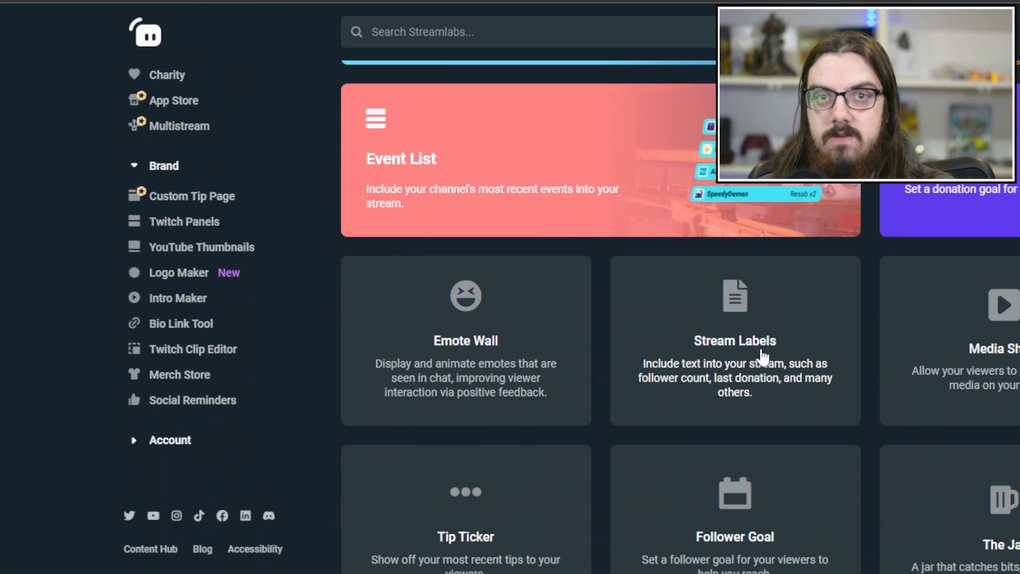
scroll(758, 361, "down", 5)
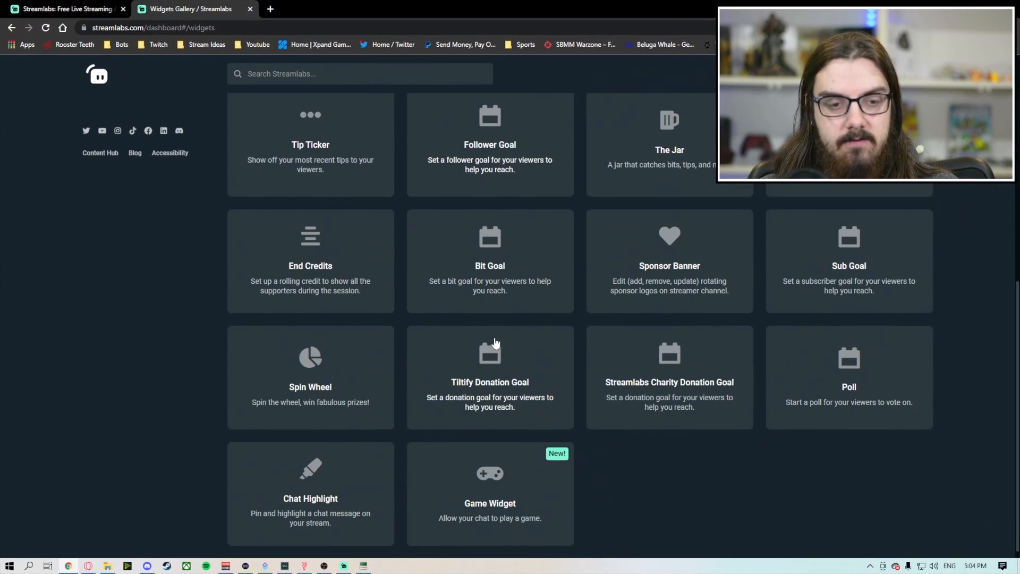
scroll(506, 234, "up", 2)
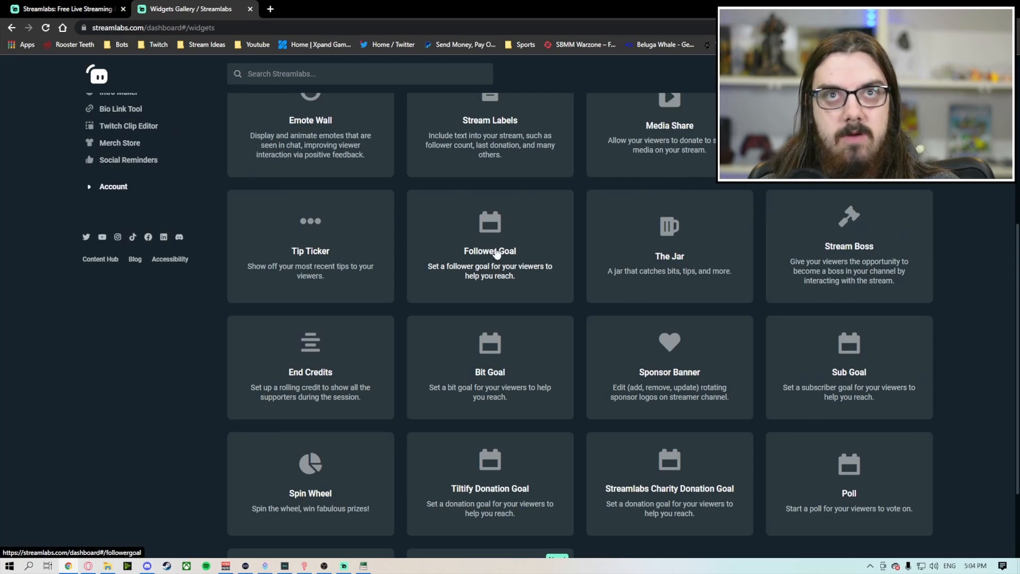
Step: Open the Follower Goal widget from the gallery and review its themes, preview and goal details
left_click(488, 248)
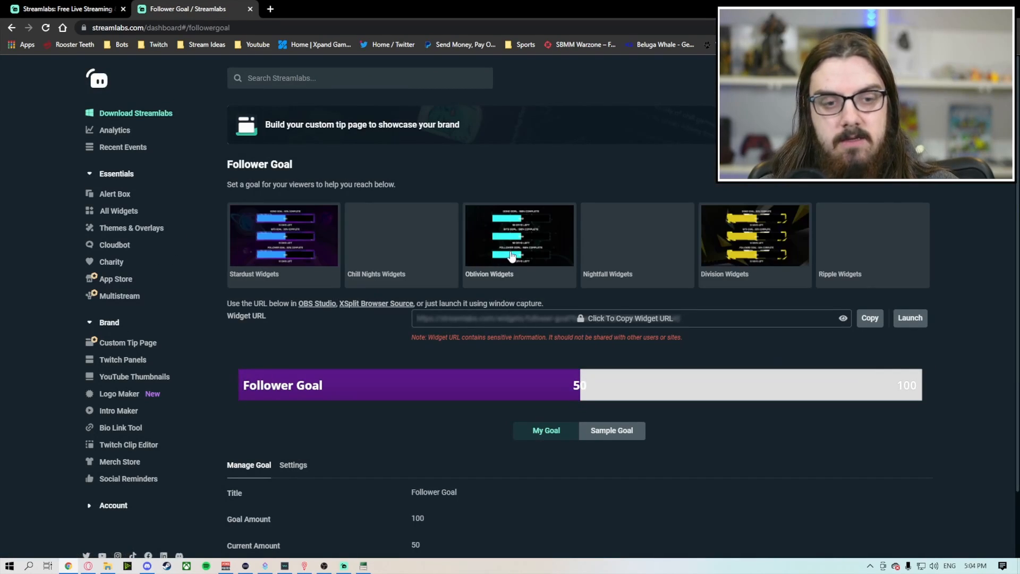
scroll(499, 249, "down", 1)
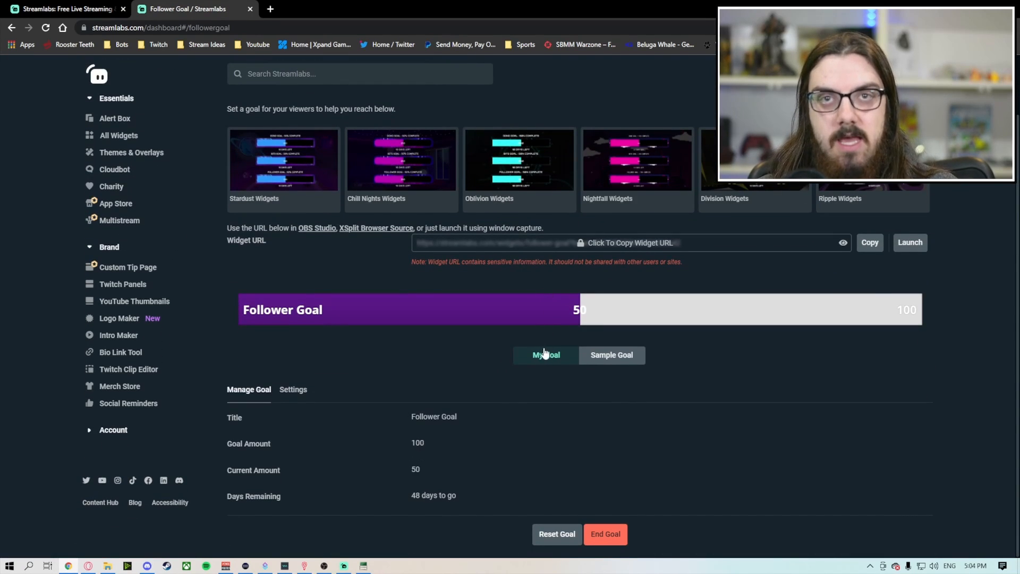
scroll(556, 377, "up", 1)
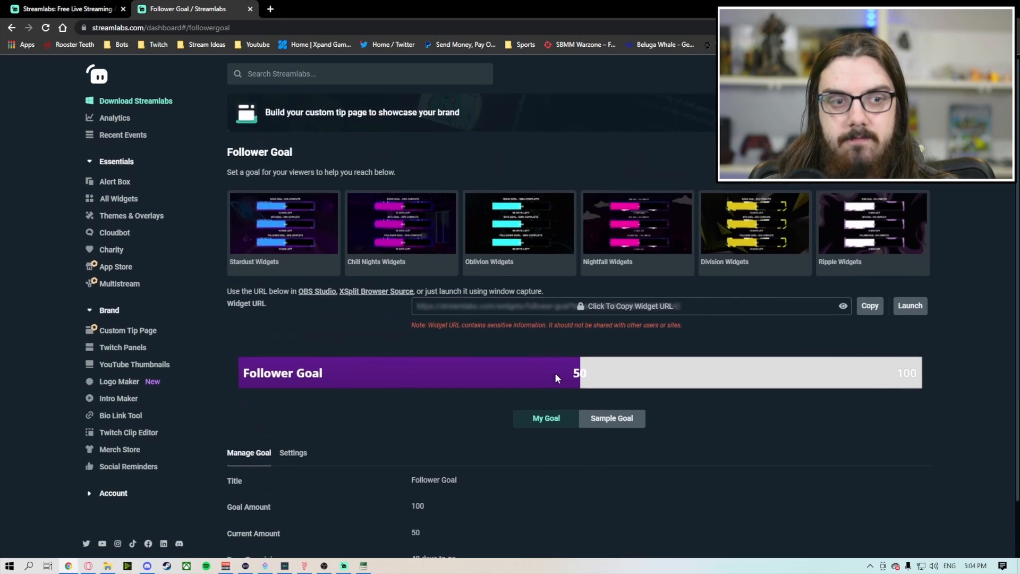
Step: Open Cloudbot on the dashboard and review its mod tools and bot name options
left_click(124, 253)
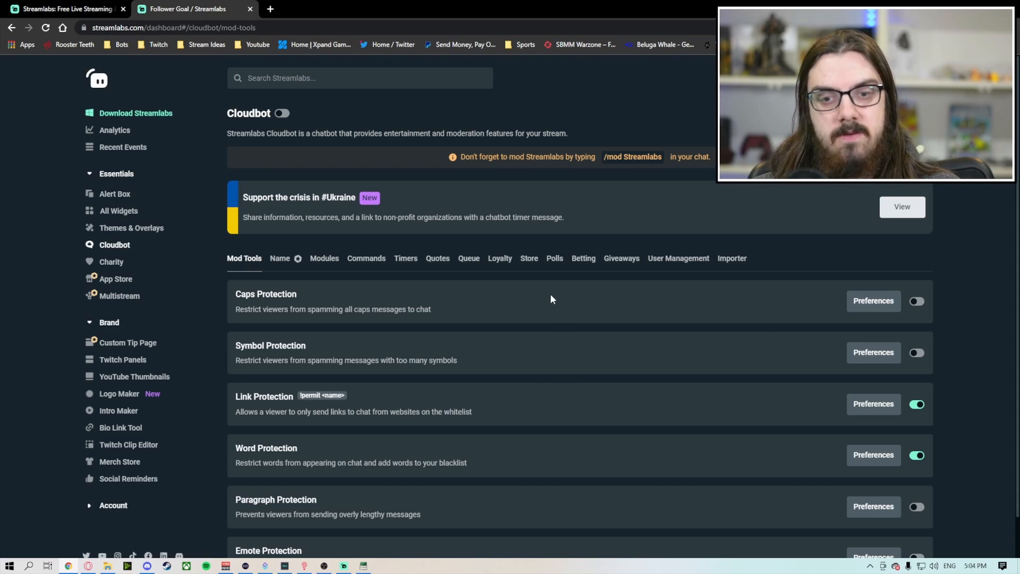
scroll(499, 308, "down", 1)
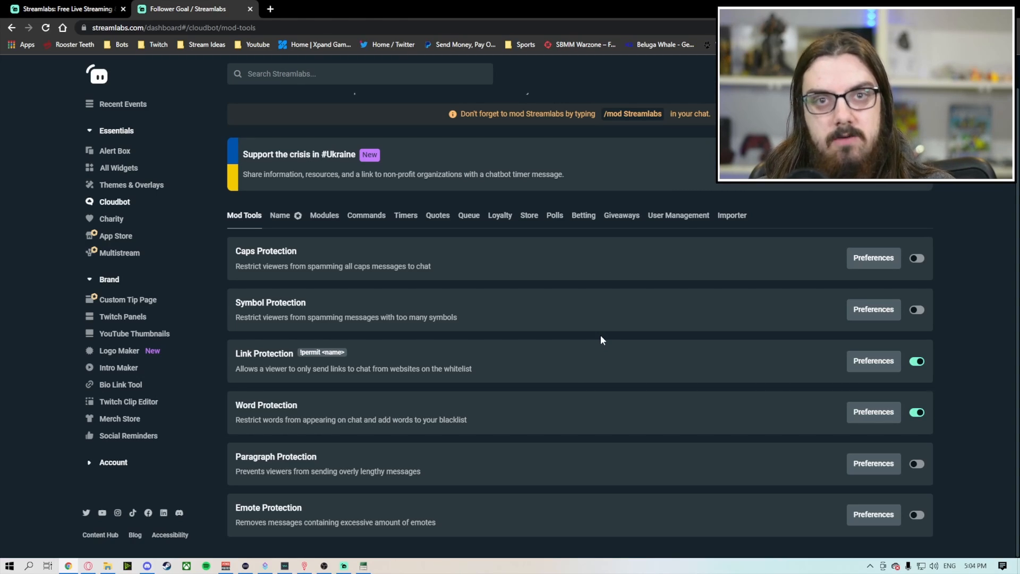
left_click(281, 215)
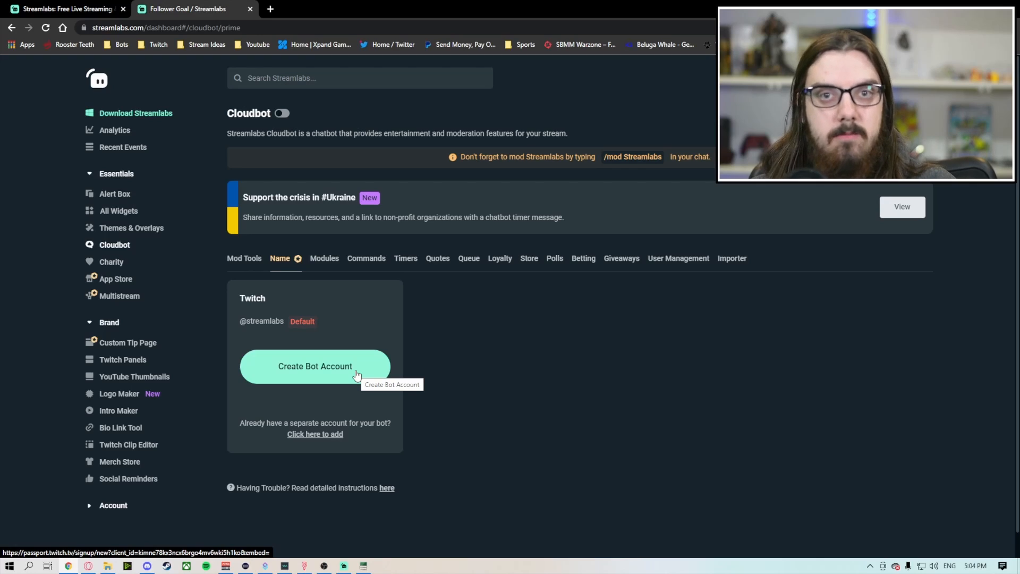
Step: Open Cloudbot's modules and review the chat alerts, minigames, media share and emote features
left_click(321, 264)
scroll(484, 346, "down", 2)
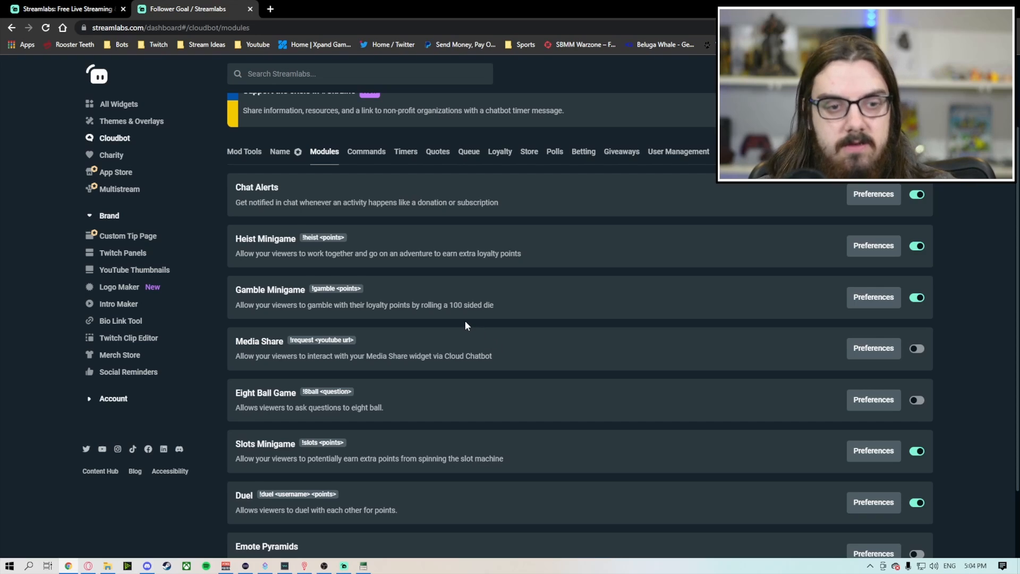
scroll(466, 325, "down", 1)
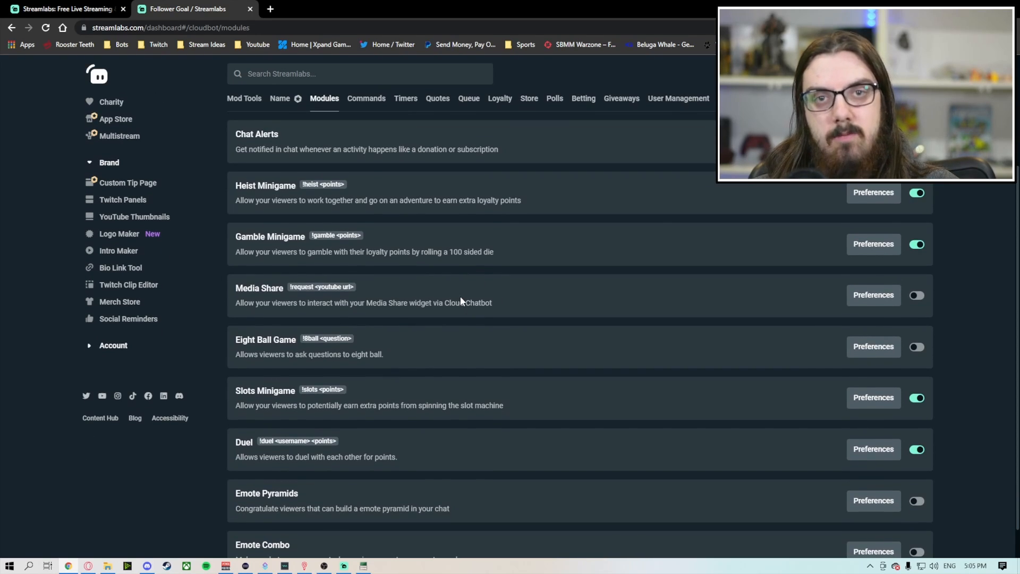
scroll(458, 289, "down", 1)
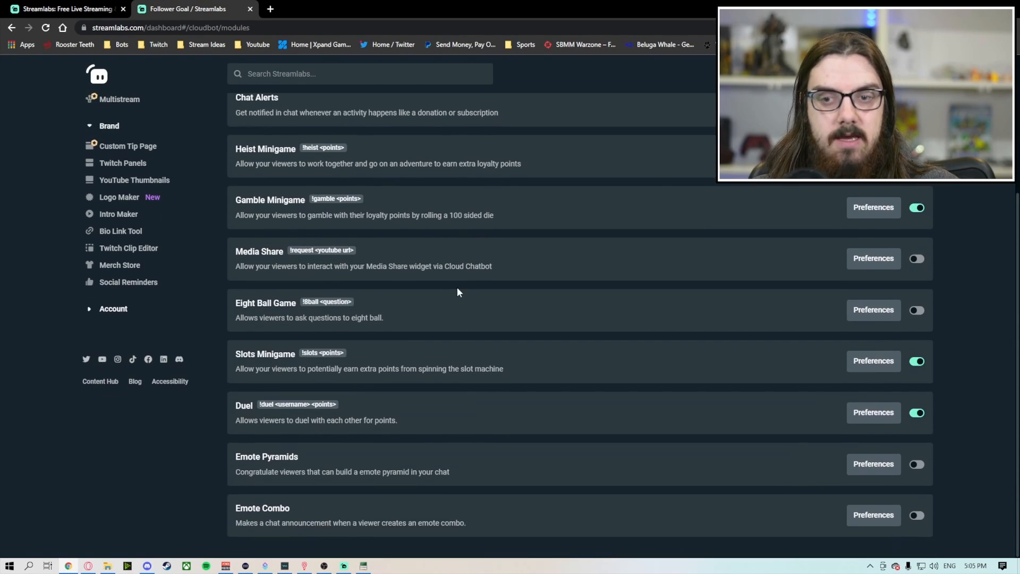
scroll(596, 298, "up", 1)
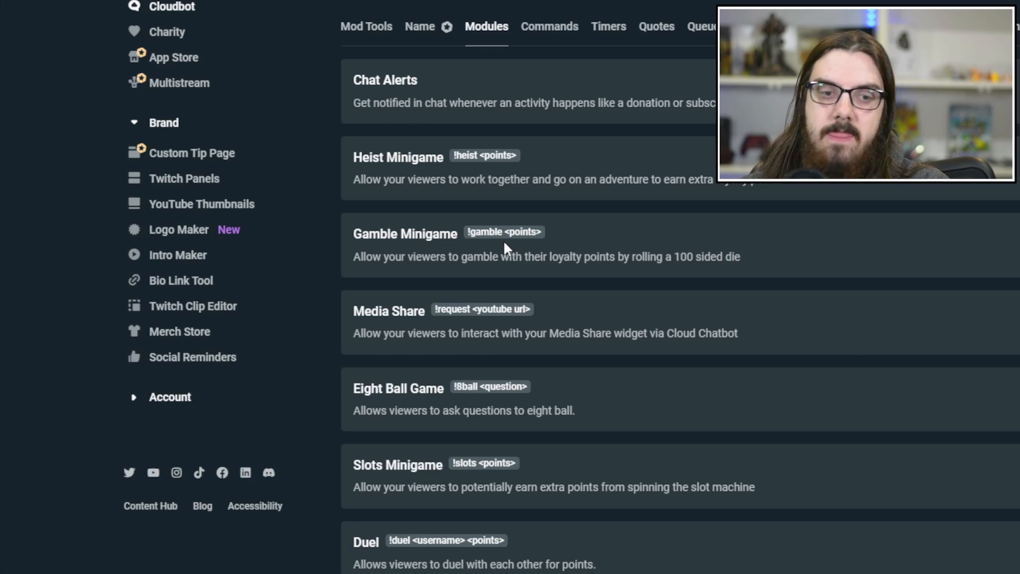
Step: Open Cloudbot's commands and review the custom list and the default chat commands for giveaways, quotes, queue and media share
scroll(552, 223, "up", 3)
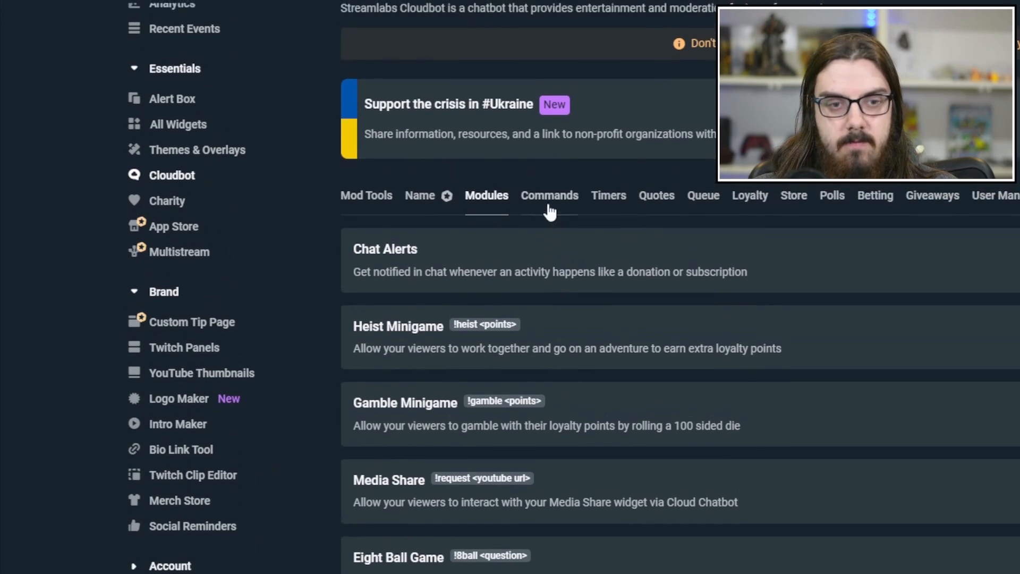
scroll(549, 211, "up", 2)
left_click(549, 212)
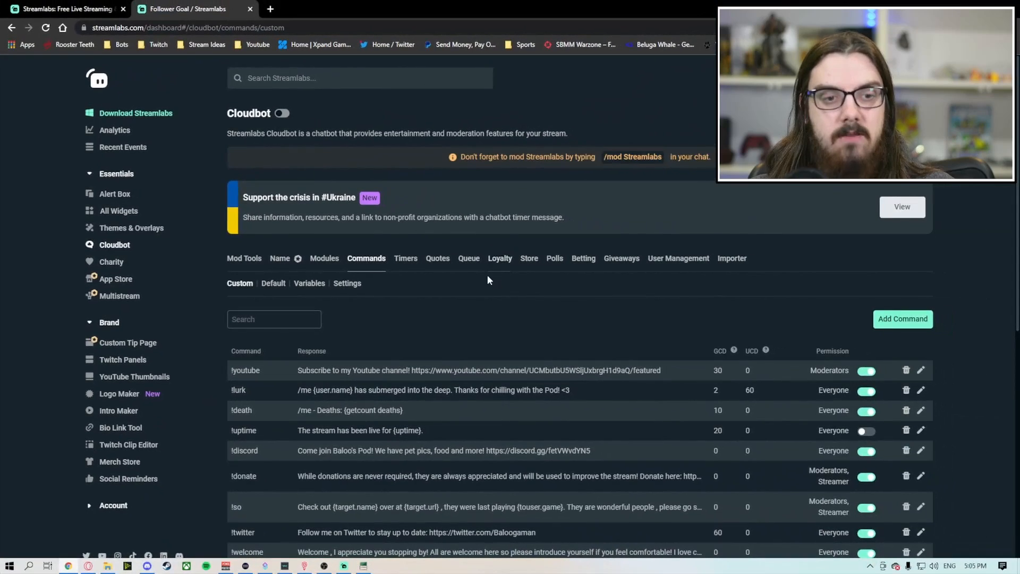
scroll(364, 284, "down", 1)
left_click(273, 231)
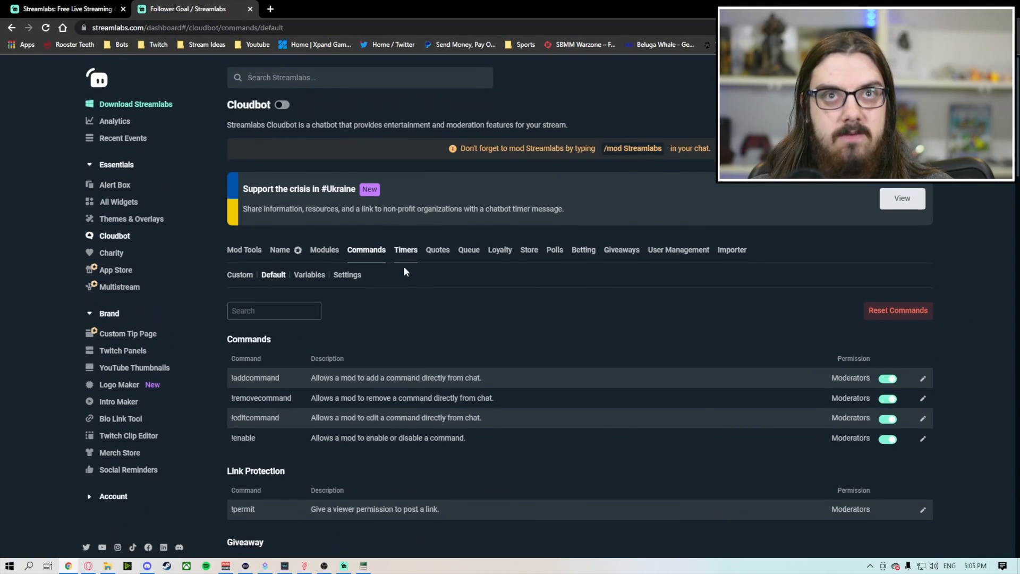
scroll(454, 264, "down", 2)
scroll(453, 267, "down", 2)
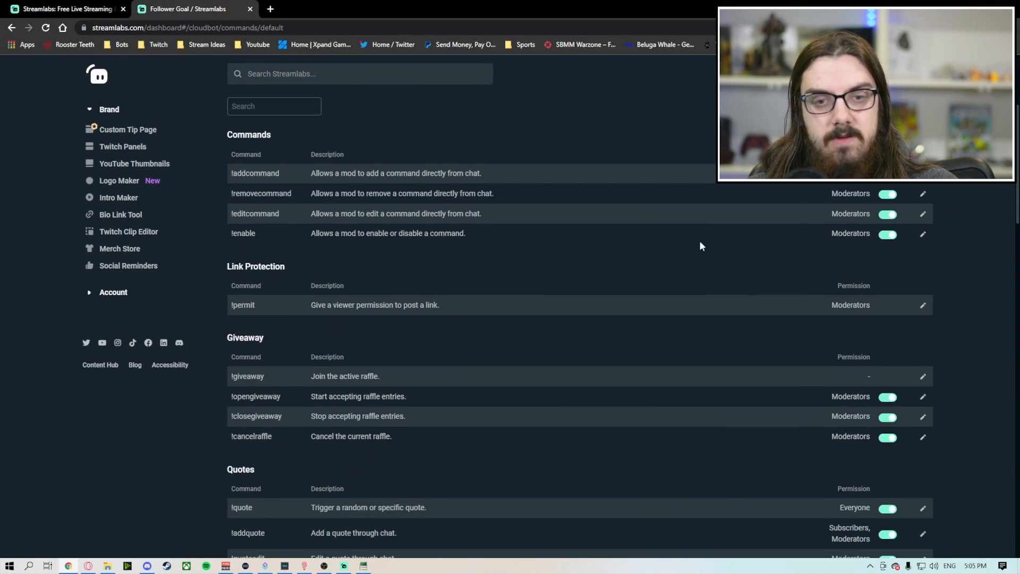
scroll(827, 266, "down", 5)
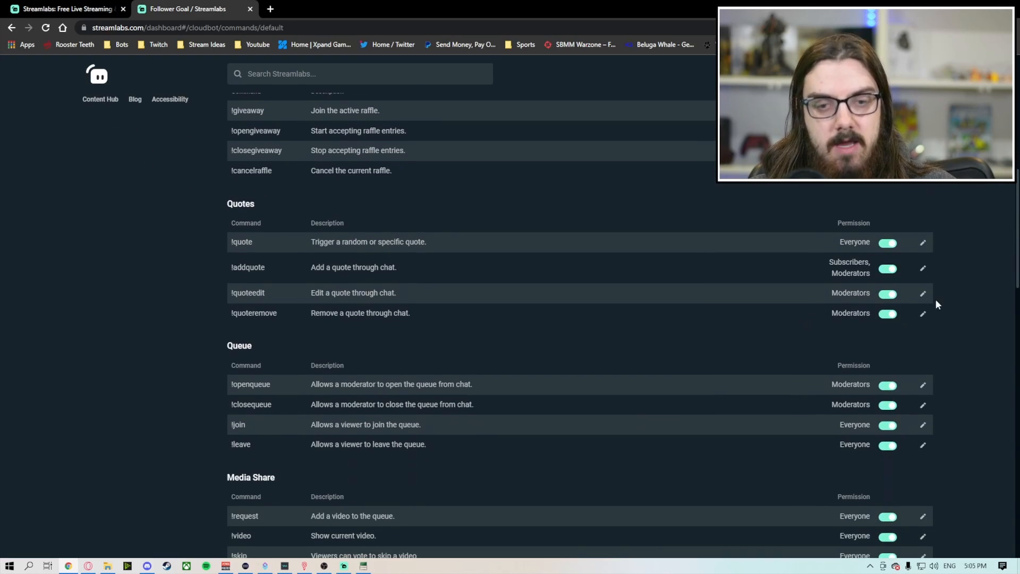
scroll(588, 294, "down", 2)
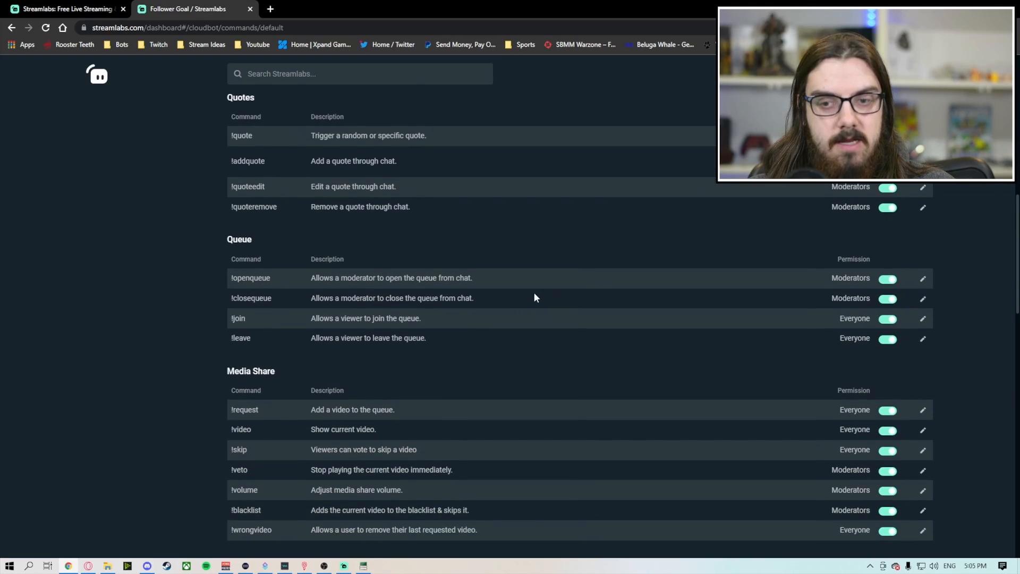
scroll(534, 298, "up", 10)
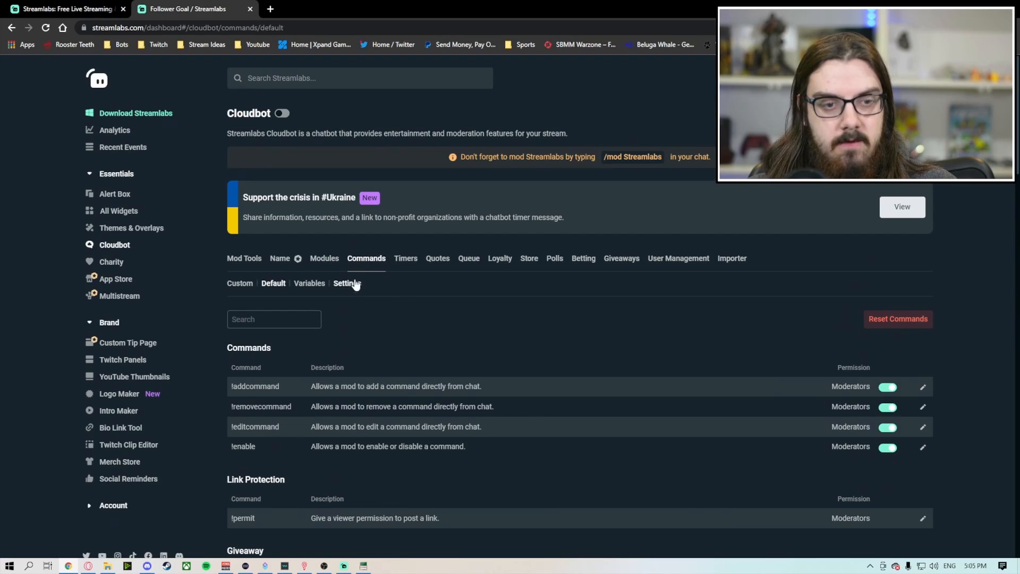
Step: Open Cloudbot's timers and look through the automated chat messages with their intervals and line minimums
left_click(405, 259)
scroll(478, 284, "down", 2)
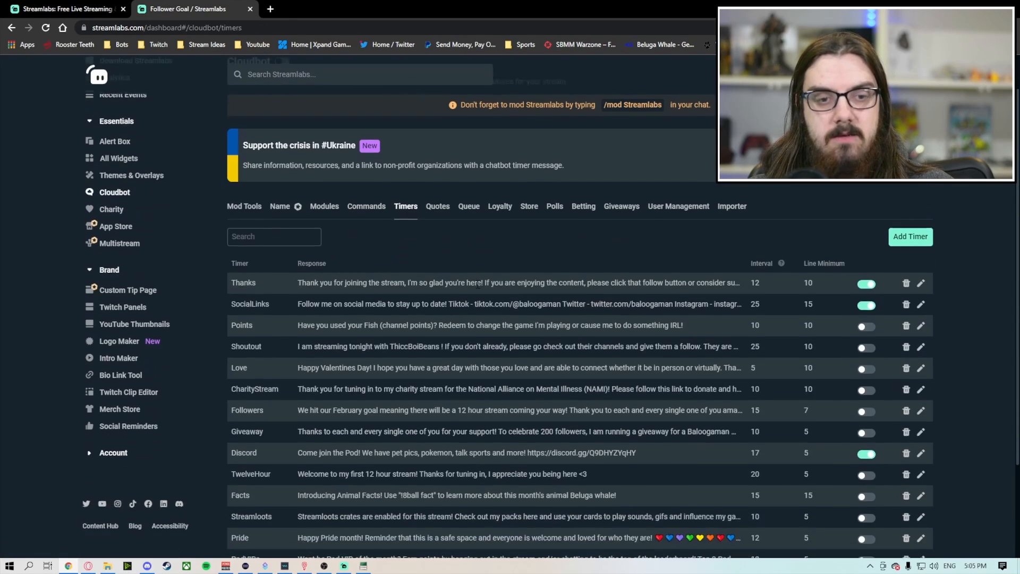
scroll(478, 284, "down", 2)
scroll(477, 291, "up", 4)
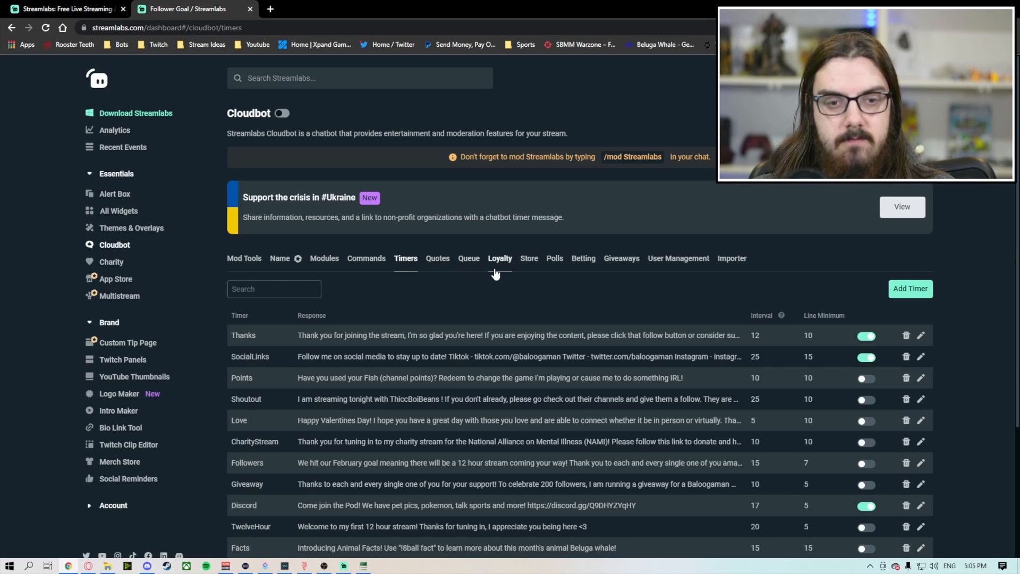
Step: View Cloudbot's quotes, queue, giveaways and importer pages in turn
left_click(447, 269)
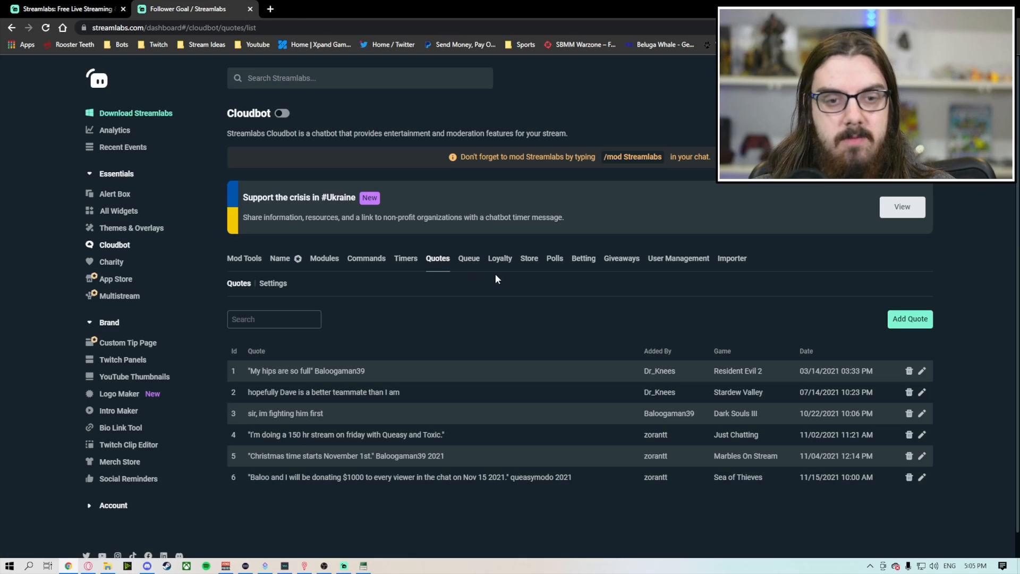
left_click(472, 265)
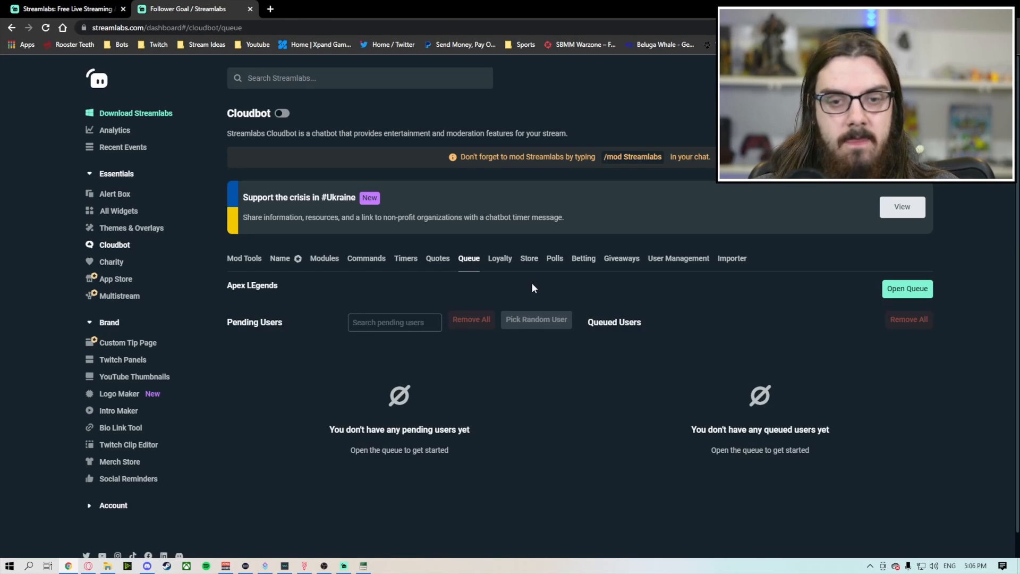
left_click(619, 260)
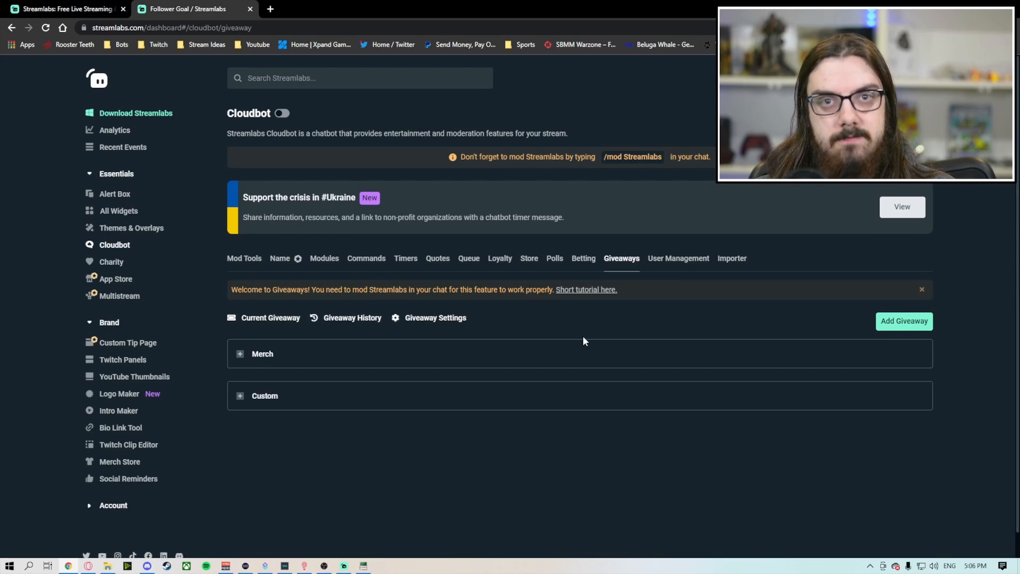
left_click(731, 259)
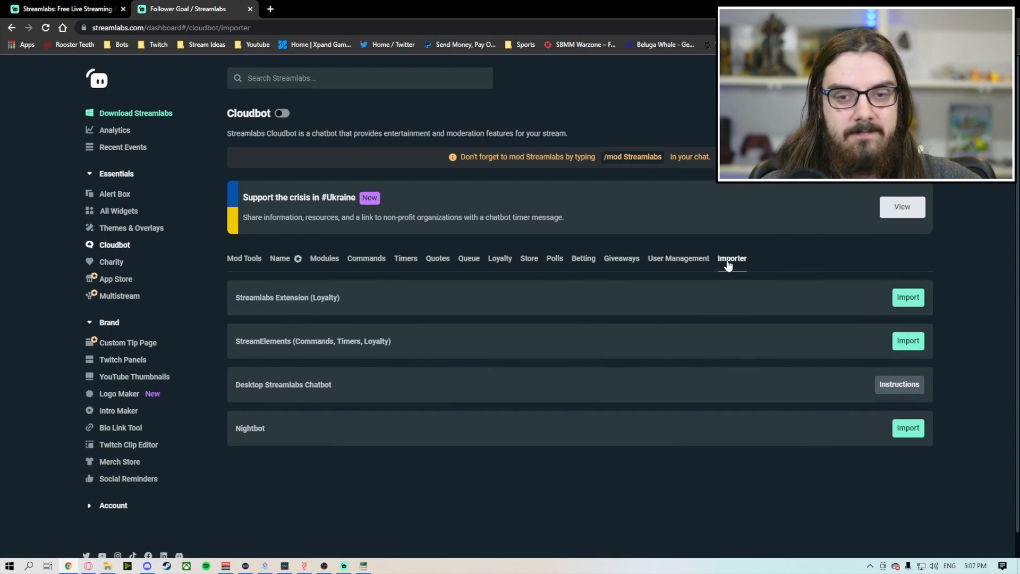